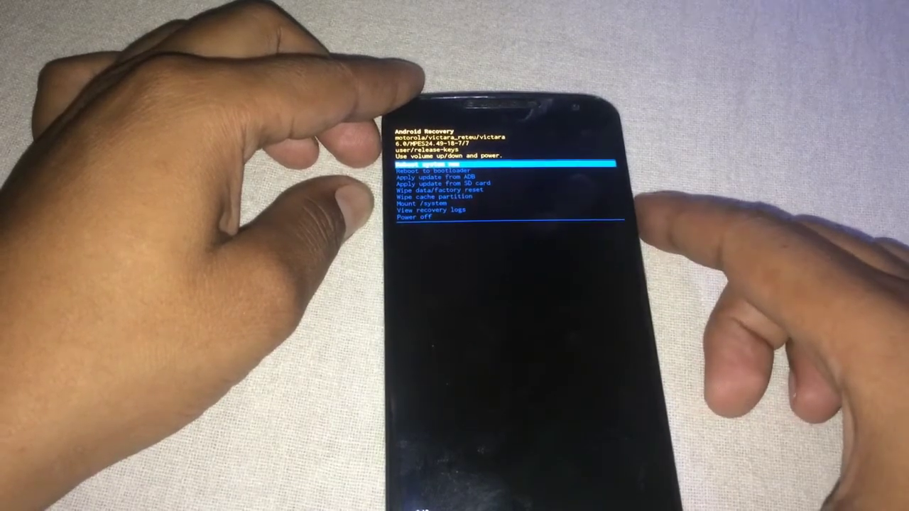
{"action": "key", "text": "Down"}
{"action": "key", "text": "Down"}
{"action": "key", "text": "Down"}
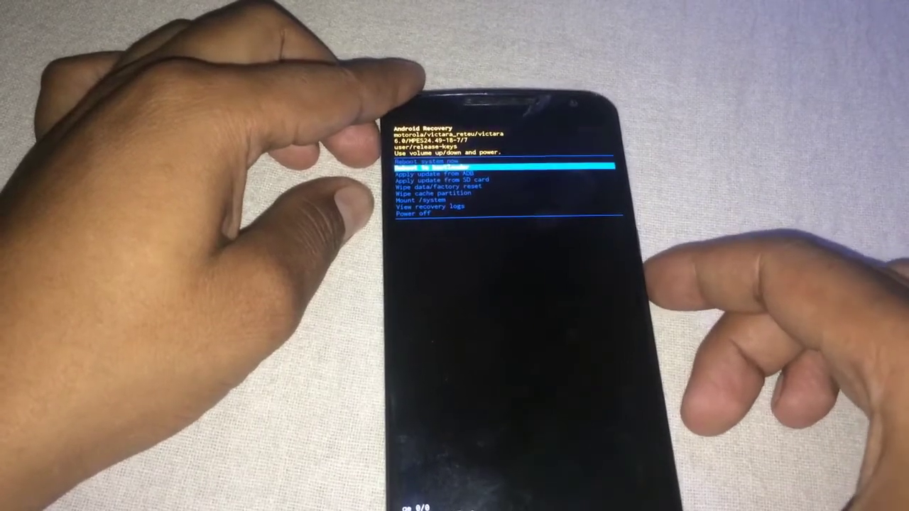
{"action": "key", "text": "Down"}
{"action": "key", "text": "Down"}
{"action": "key", "text": "Down"}
{"action": "key", "text": "Down"}
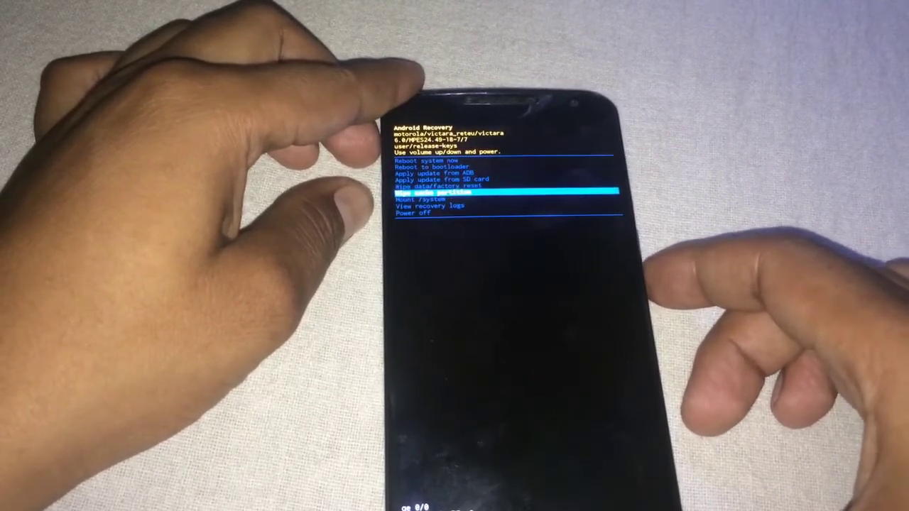
{"action": "key", "text": "Down"}
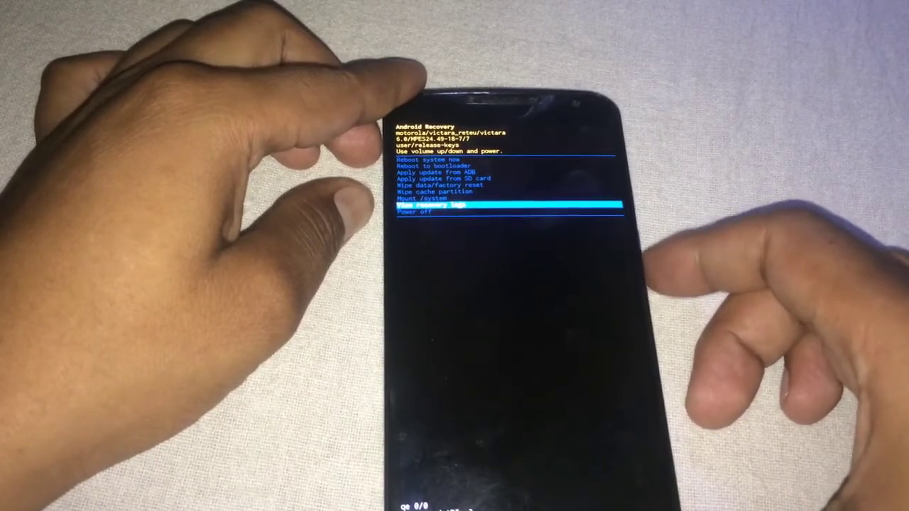
{"action": "key", "text": "Return"}
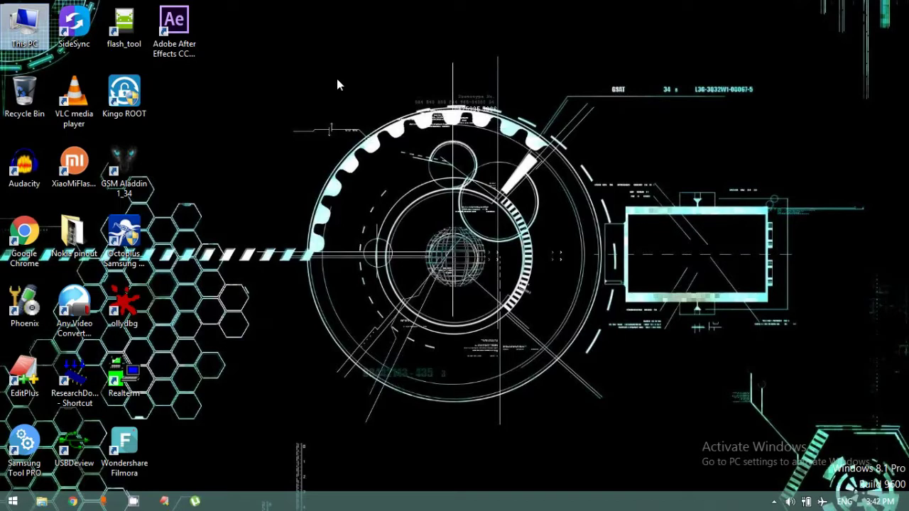
- Open the Moto x 2nd Kikat folder on the New Volume (D:) drive
{"action": "key", "text": "Return"}
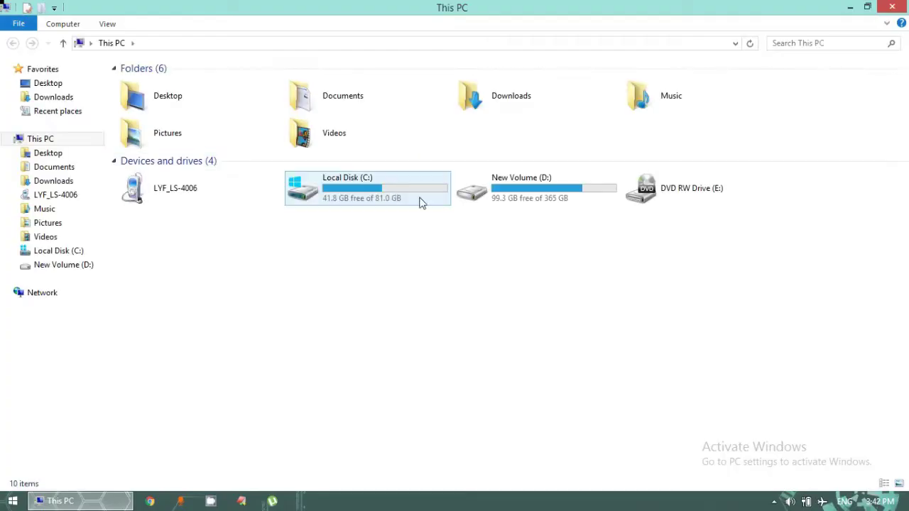
{"action": "double_click", "coordinate": [491, 196]}
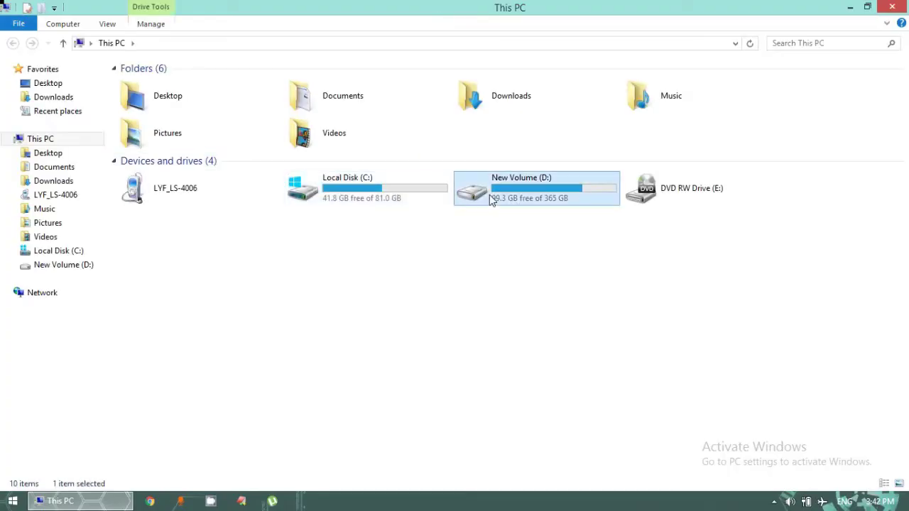
{"action": "left_click_drag", "start_coordinate": [907, 183], "coordinate": [907, 200]}
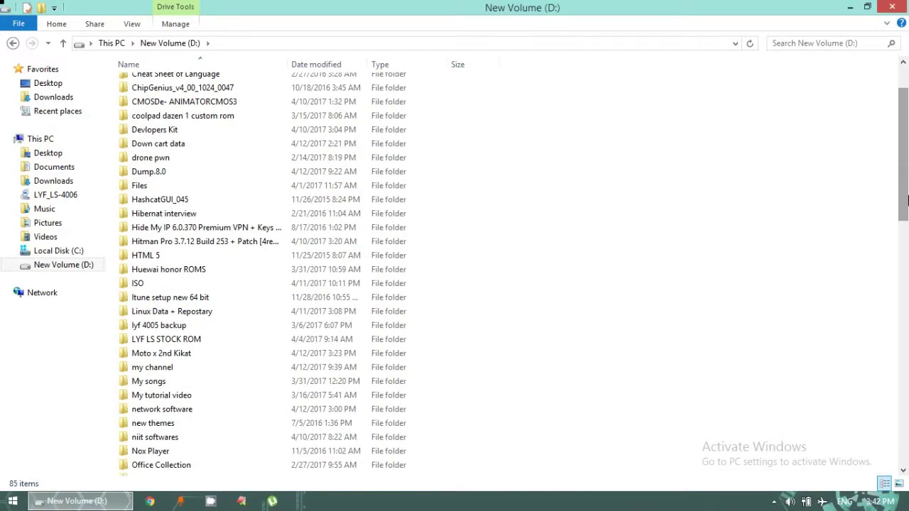
{"action": "key", "text": "m"}
{"action": "key", "text": "Return"}
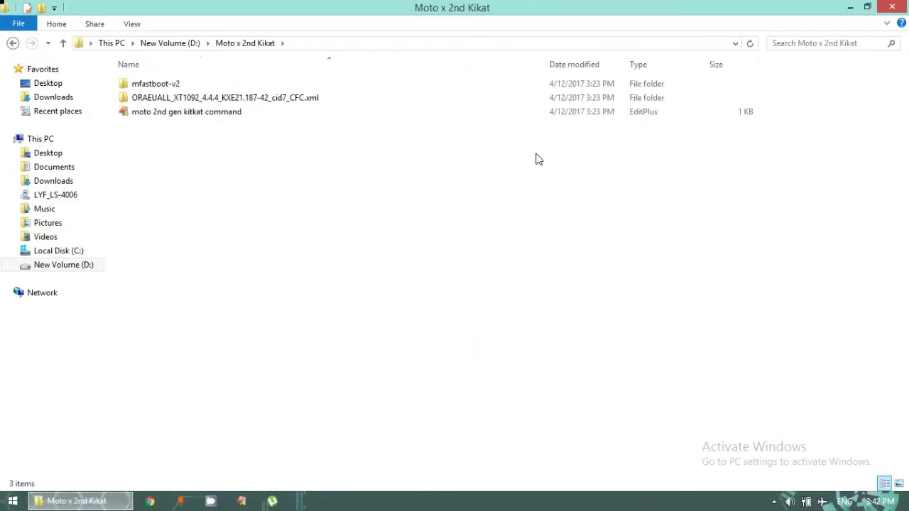
- Look through the files in the mfastboot-v2 folder and return to the Moto x 2nd Kikat folder
{"action": "left_click_drag", "start_coordinate": [383, 201], "coordinate": [161, 116]}
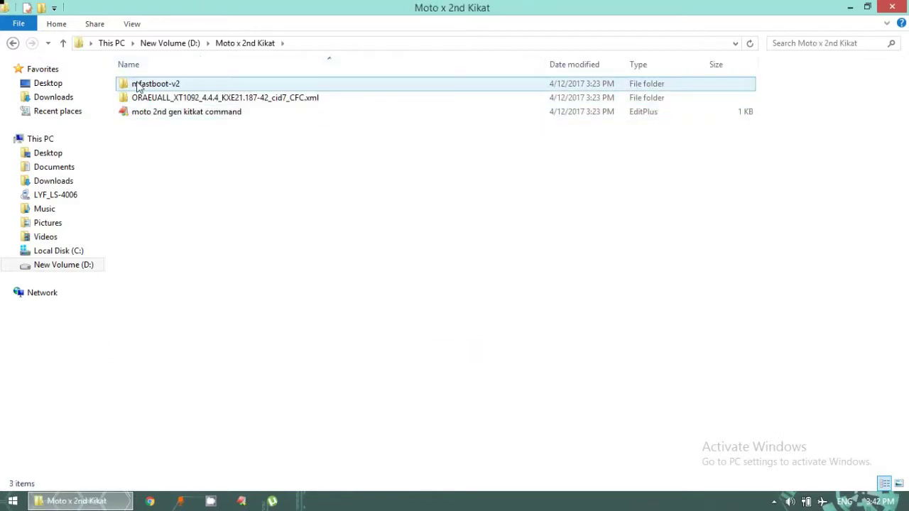
{"action": "left_click", "coordinate": [177, 86]}
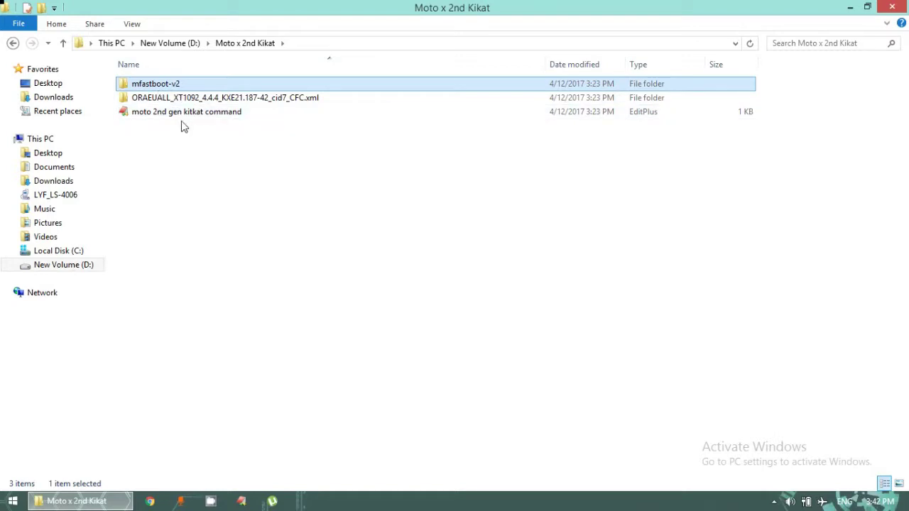
{"action": "left_click", "coordinate": [168, 97], "text": "ctrl"}
{"action": "left_click", "coordinate": [166, 85]}
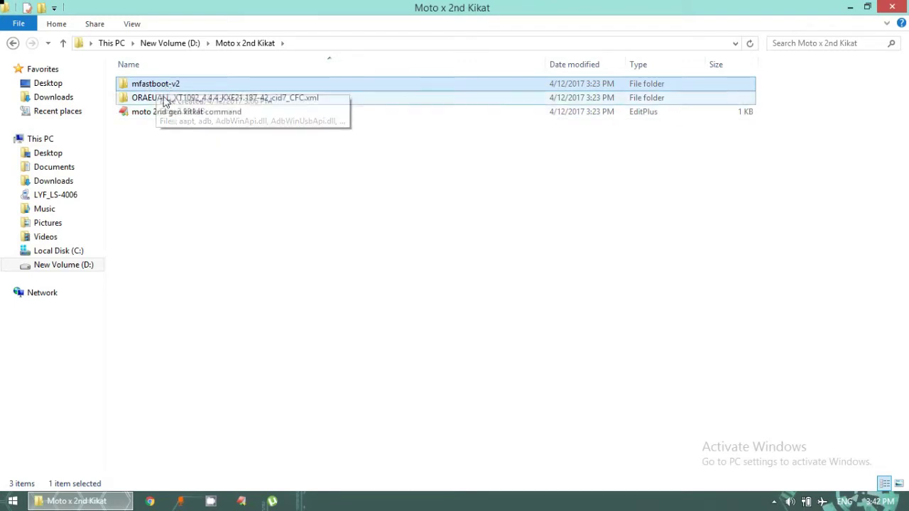
{"action": "double_click", "coordinate": [159, 84]}
{"action": "left_click_drag", "start_coordinate": [200, 199], "coordinate": [168, 10]}
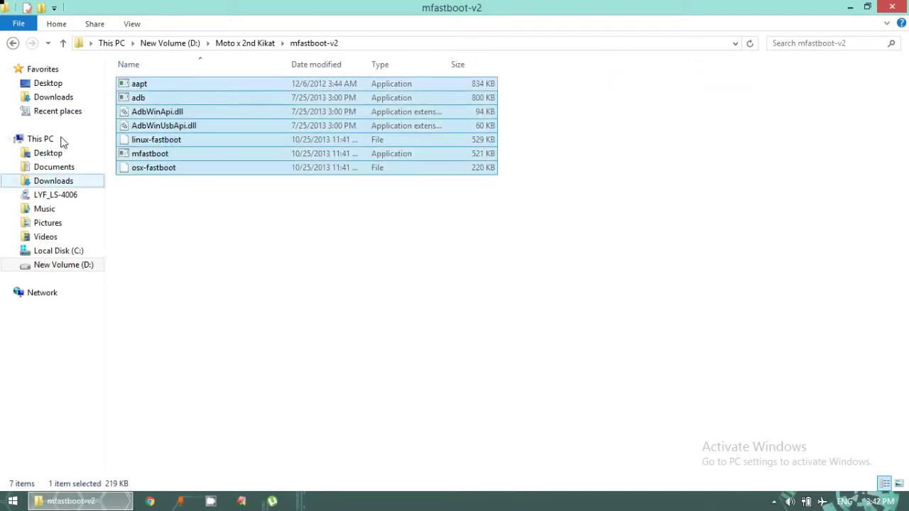
{"action": "left_click", "coordinate": [13, 43]}
- Review the firmware files in the ORAEUALL_XT1092_4.4.4_KXE21.187-42_cid7_CFC.xml folder and return to the parent folder
{"action": "left_click", "coordinate": [159, 104]}
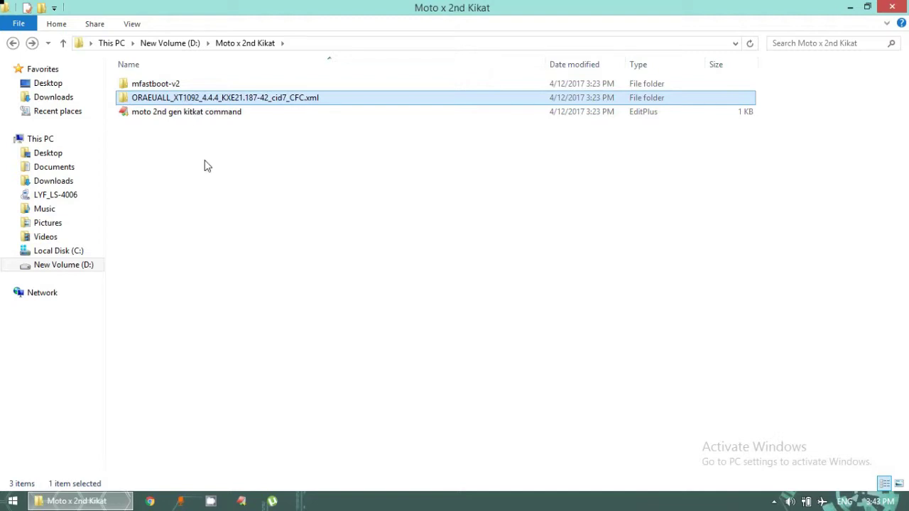
{"action": "double_click", "coordinate": [135, 98]}
{"action": "left_click_drag", "start_coordinate": [228, 457], "coordinate": [211, 83]}
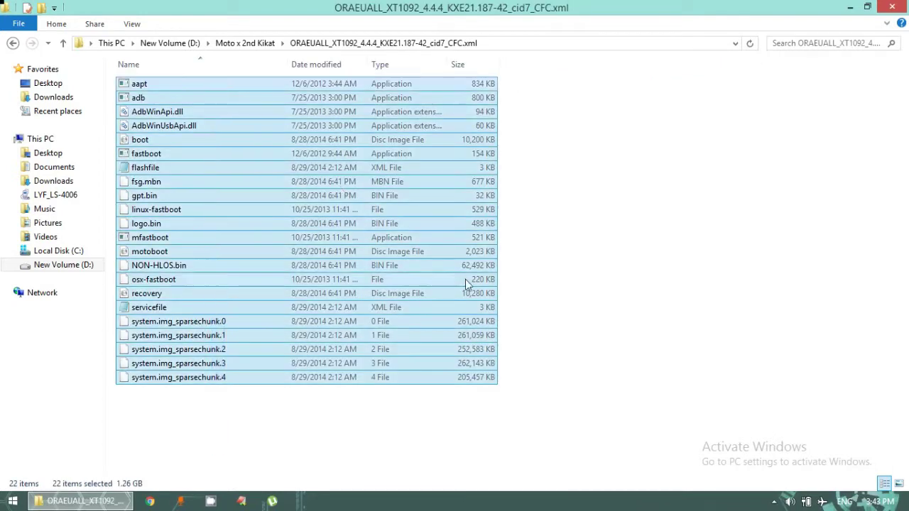
{"action": "left_click", "coordinate": [13, 44]}
- Open the moto 2nd gen kitkat command file in EditPlus, agreeing to the evaluation terms
{"action": "left_click", "coordinate": [142, 114]}
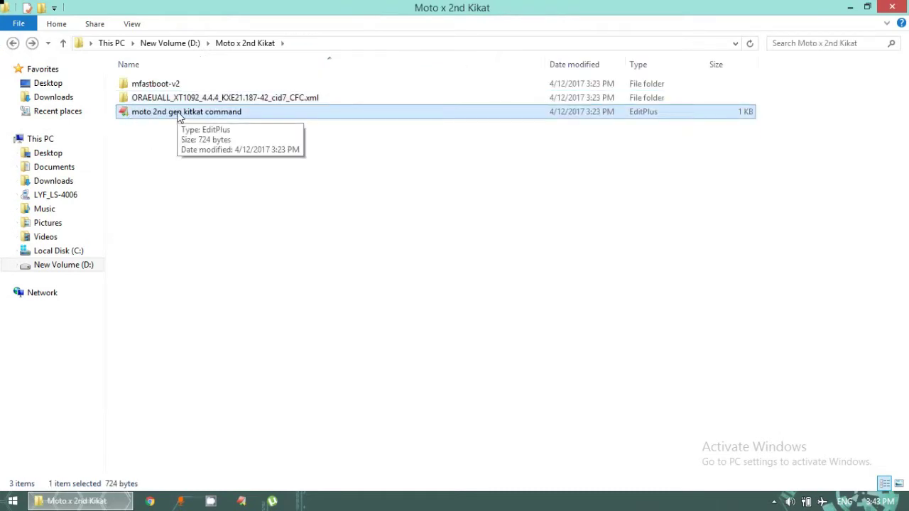
{"action": "double_click", "coordinate": [157, 116]}
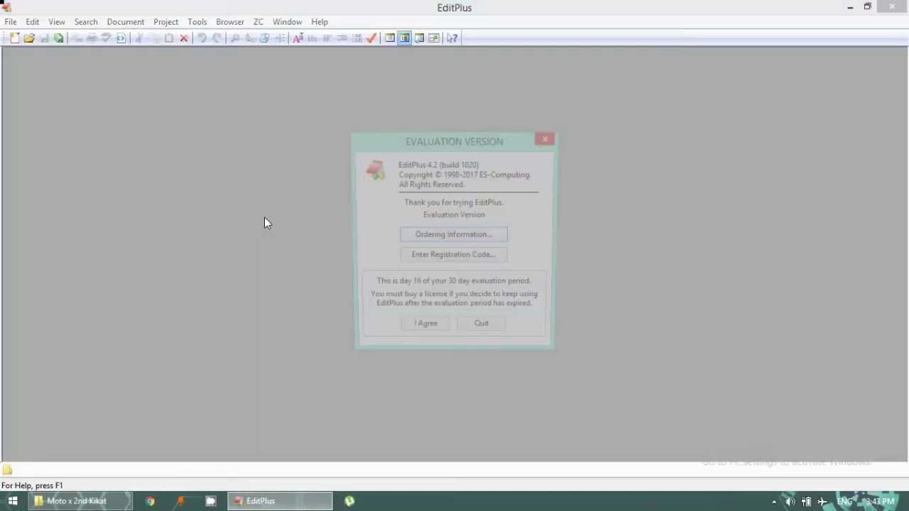
{"action": "left_click", "coordinate": [434, 331]}
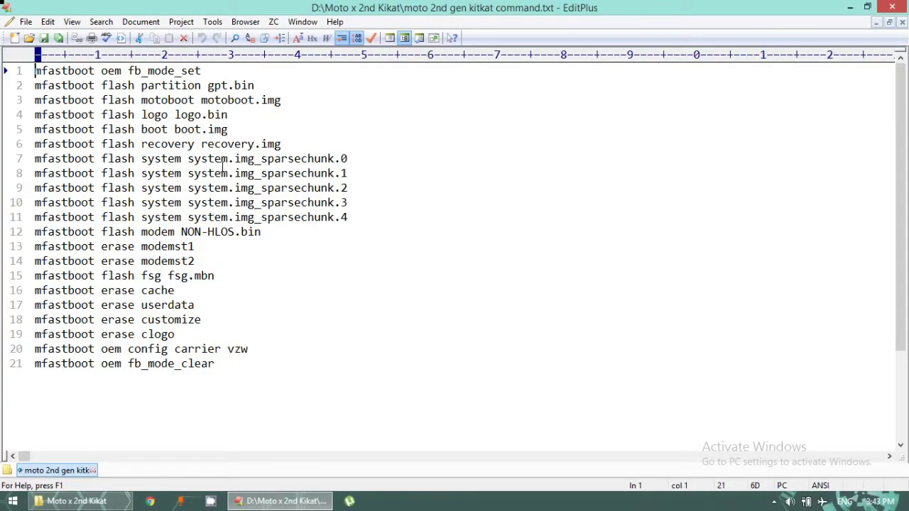
- Examine the mfastboot flashing commands, especially the system.img_sparsechunk lines 0 to 4, and close EditPlus
{"action": "left_click_drag", "start_coordinate": [201, 371], "coordinate": [34, 70]}
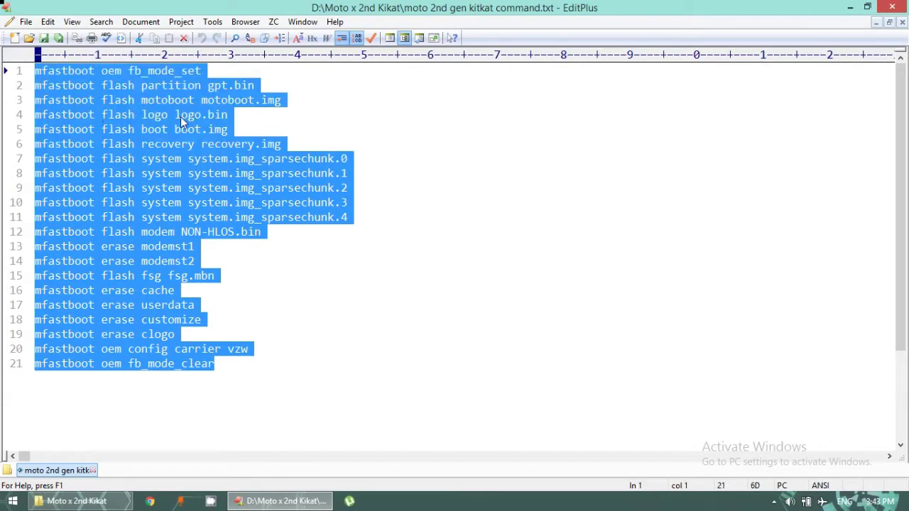
{"action": "left_click", "coordinate": [259, 177]}
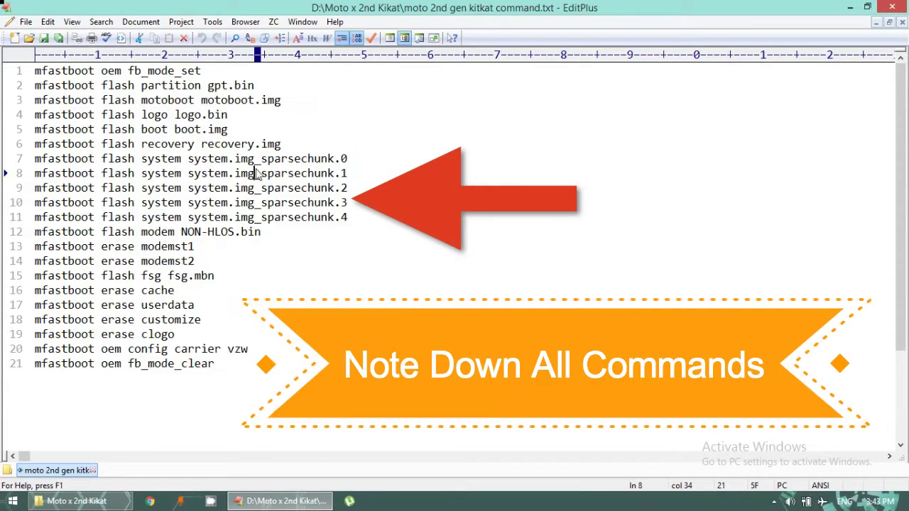
{"action": "left_click_drag", "start_coordinate": [35, 158], "coordinate": [156, 161]}
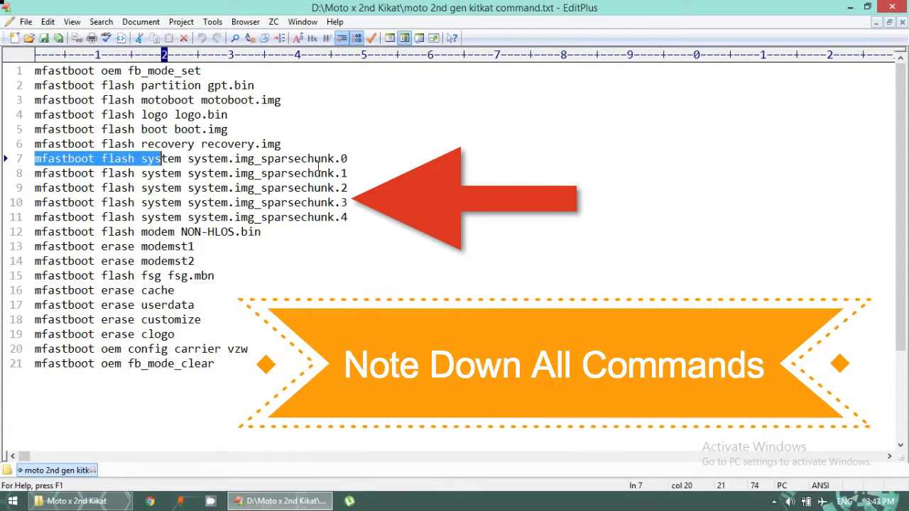
{"action": "left_click", "coordinate": [351, 159]}
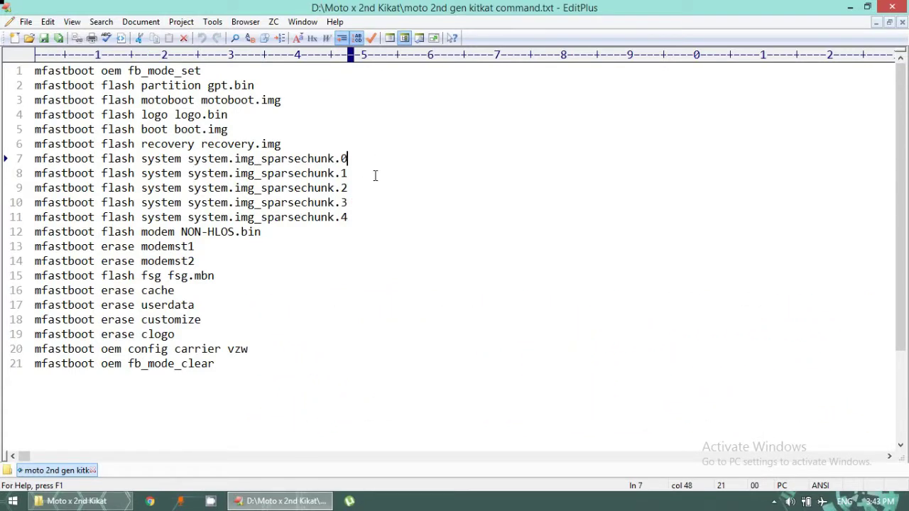
{"action": "left_click_drag", "start_coordinate": [362, 217], "coordinate": [353, 205]}
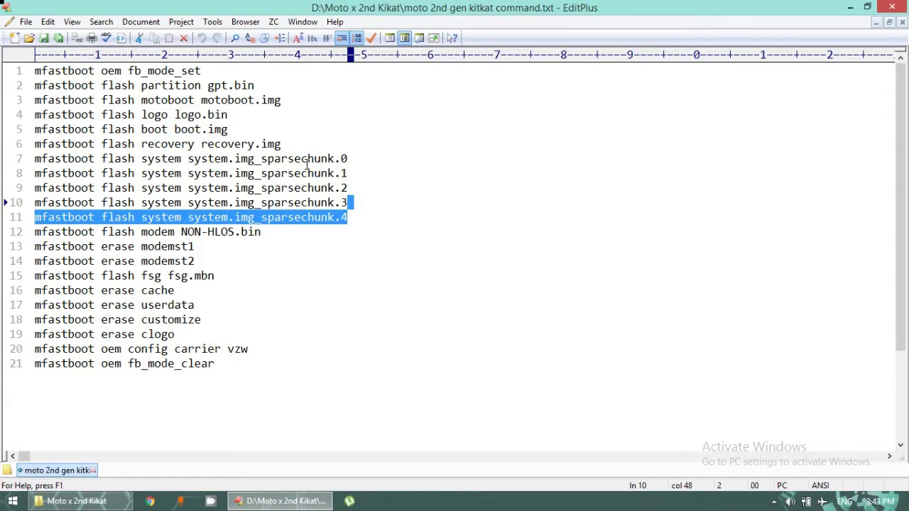
{"action": "mouse_move", "coordinate": [35, 158]}
{"action": "left_mouse_down"}
{"action": "mouse_move", "coordinate": [193, 218]}
{"action": "mouse_move", "coordinate": [351, 217]}
{"action": "mouse_move", "coordinate": [185, 173]}
{"action": "mouse_move", "coordinate": [36, 158]}
{"action": "left_mouse_up"}
{"action": "left_click", "coordinate": [355, 217]}
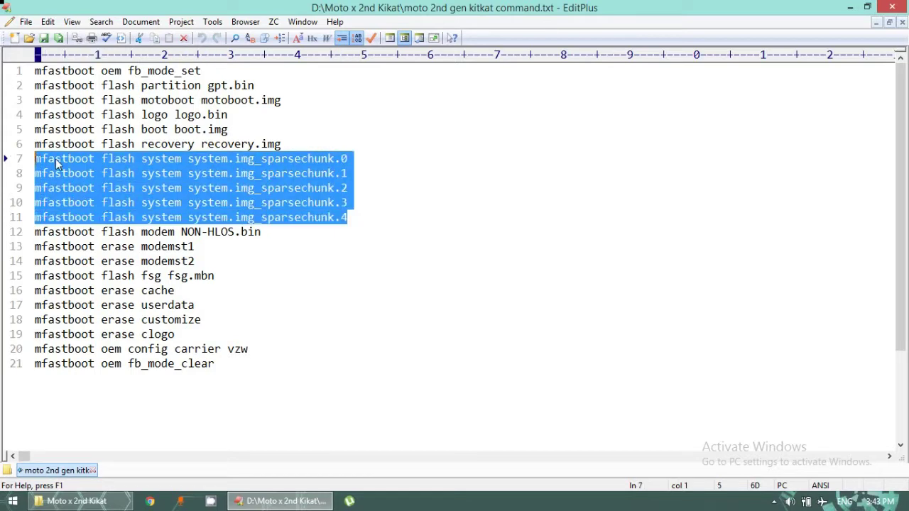
{"action": "left_click", "coordinate": [349, 175]}
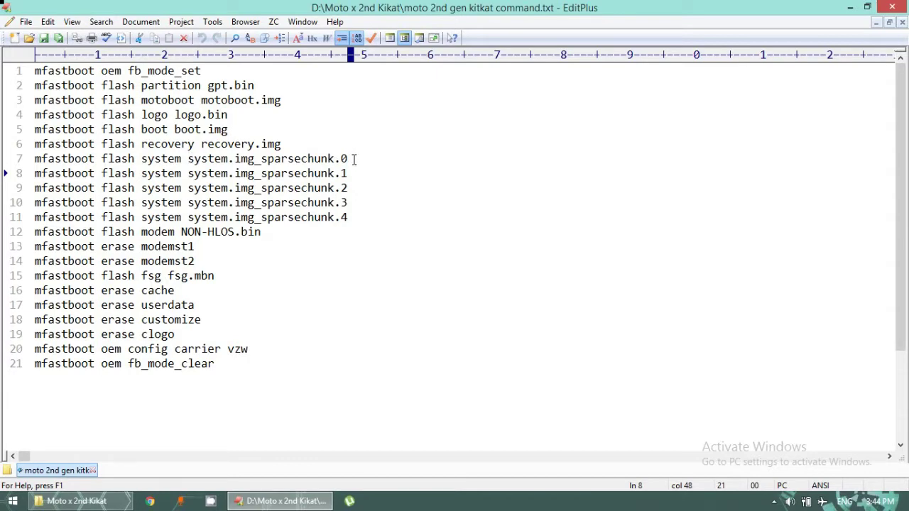
{"action": "left_click_drag", "start_coordinate": [256, 392], "coordinate": [178, 335]}
{"action": "left_click_drag", "start_coordinate": [135, 304], "coordinate": [17, 54]}
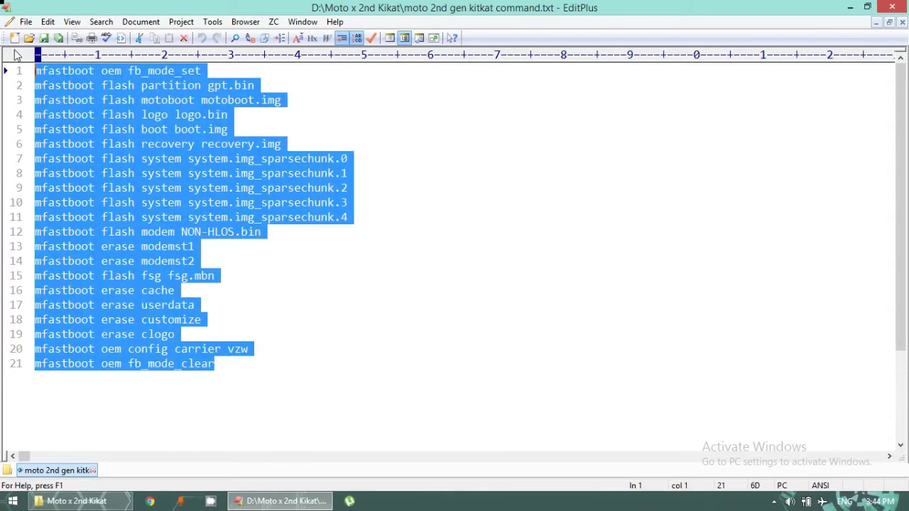
{"action": "key", "text": "alt+F4"}
{"action": "left_click_drag", "start_coordinate": [300, 248], "coordinate": [234, 107]}
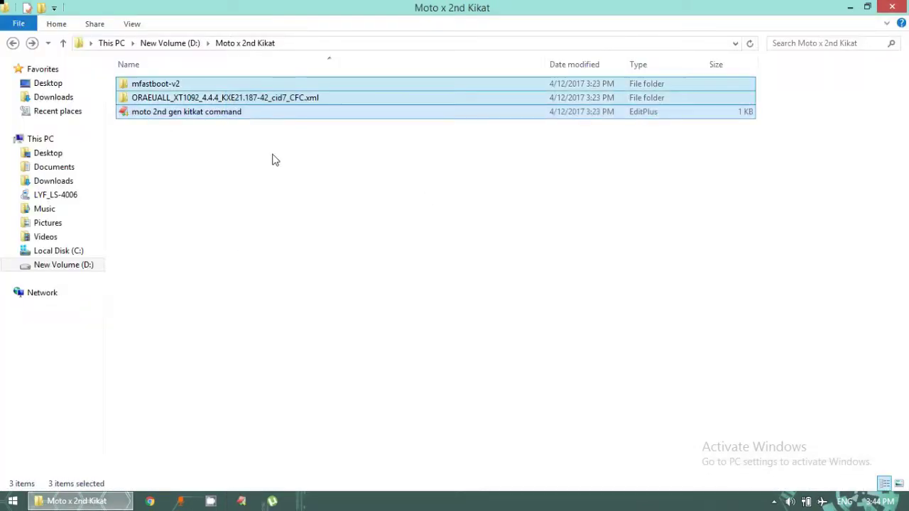
{"action": "left_click", "coordinate": [275, 160]}
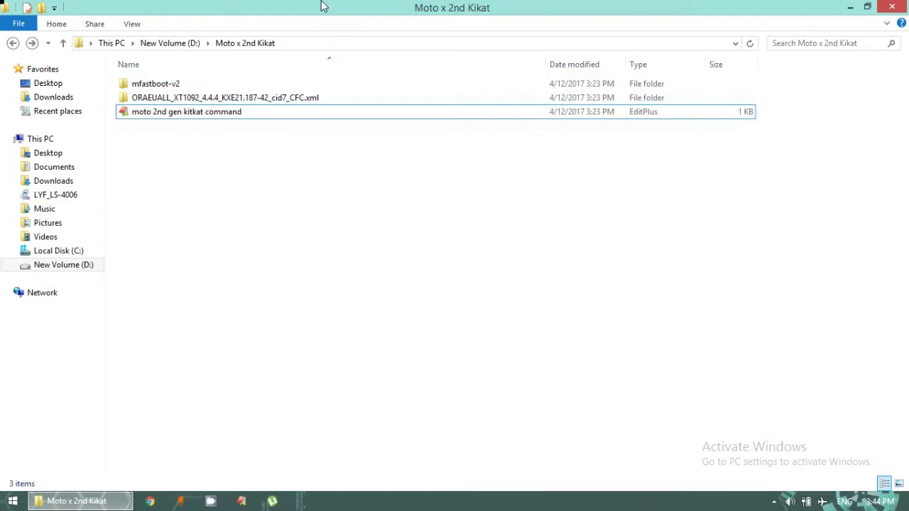
{"action": "left_click_drag", "start_coordinate": [318, 4], "coordinate": [359, 81]}
{"action": "double_click", "coordinate": [358, 81]}
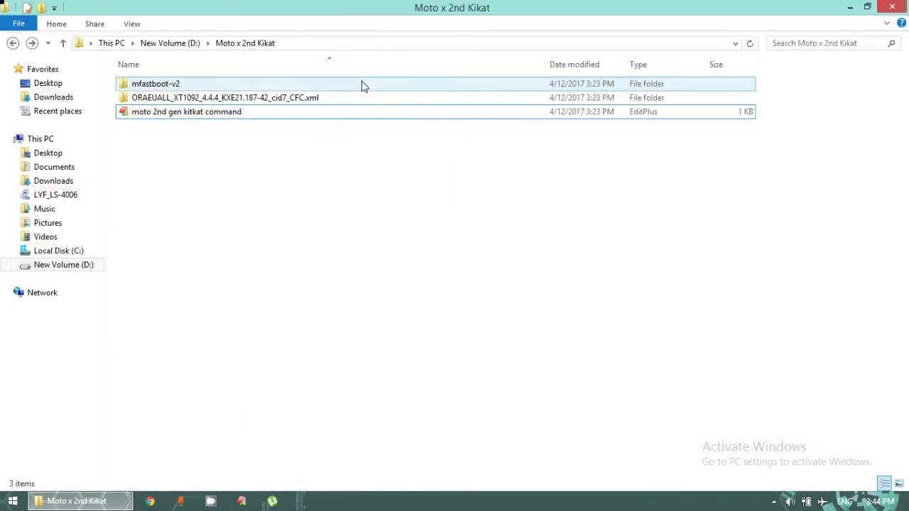
- Copy all the files inside the mfastboot-v2 folder
{"action": "left_click", "coordinate": [176, 88]}
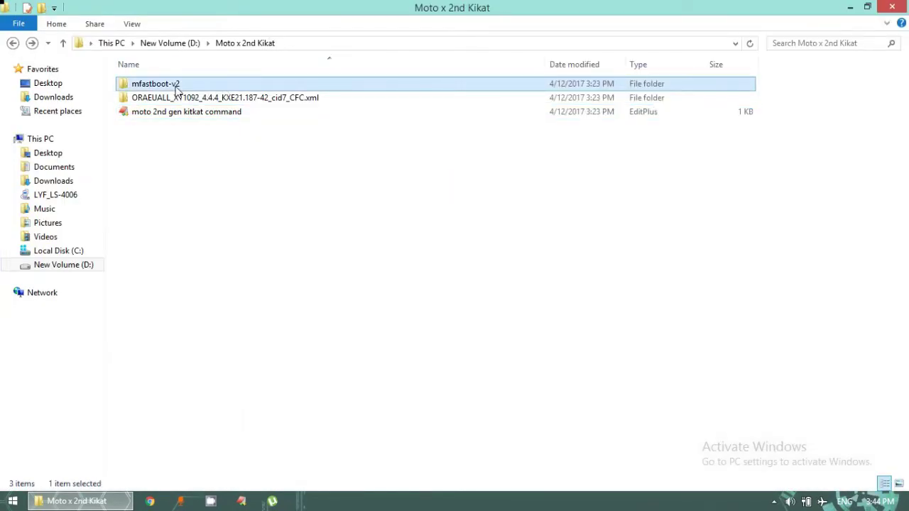
{"action": "double_click", "coordinate": [177, 90]}
{"action": "left_click_drag", "start_coordinate": [191, 247], "coordinate": [169, 103]}
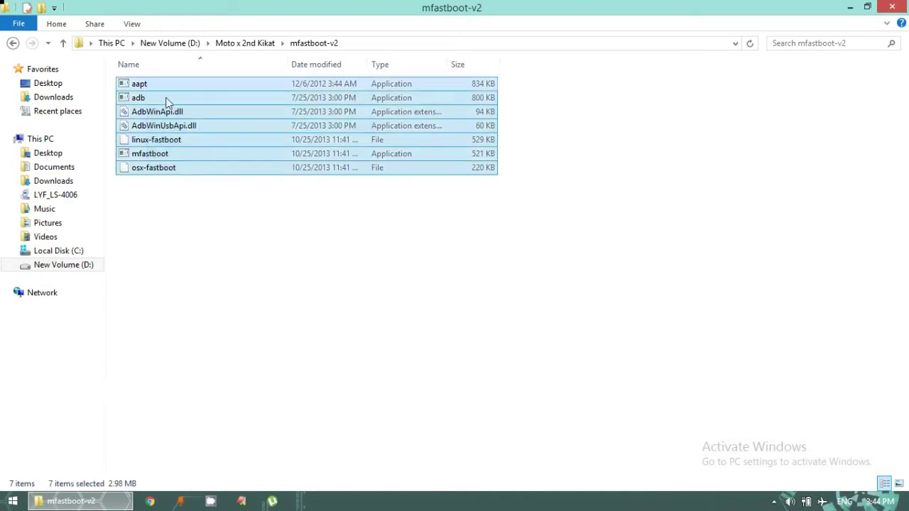
{"action": "right_click", "coordinate": [168, 103]}
{"action": "left_click", "coordinate": [235, 254]}
- Paste the copied files into the ORAEUALL_XT1092_4.4.4_KXE21.187-42_cid7_CFC.xml firmware folder, replacing the files with the same names
{"action": "left_click", "coordinate": [12, 44]}
{"action": "double_click", "coordinate": [205, 97]}
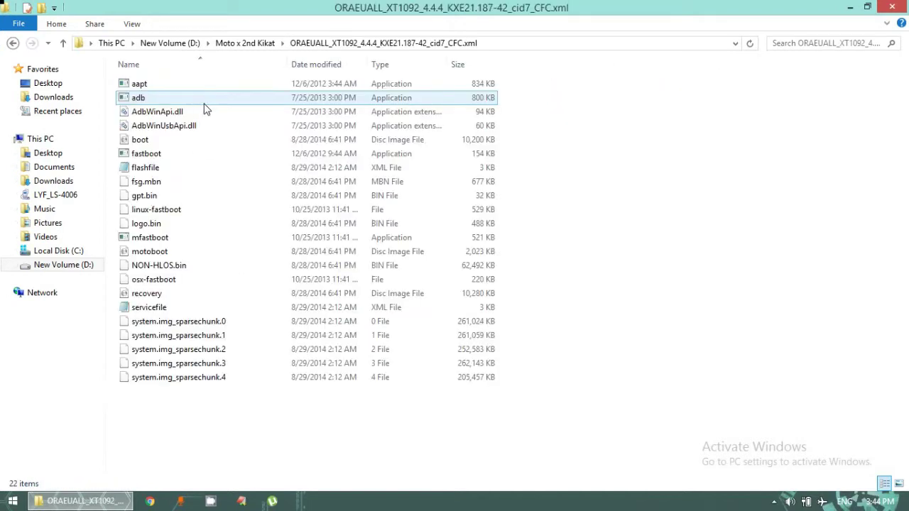
{"action": "right_click", "coordinate": [656, 245]}
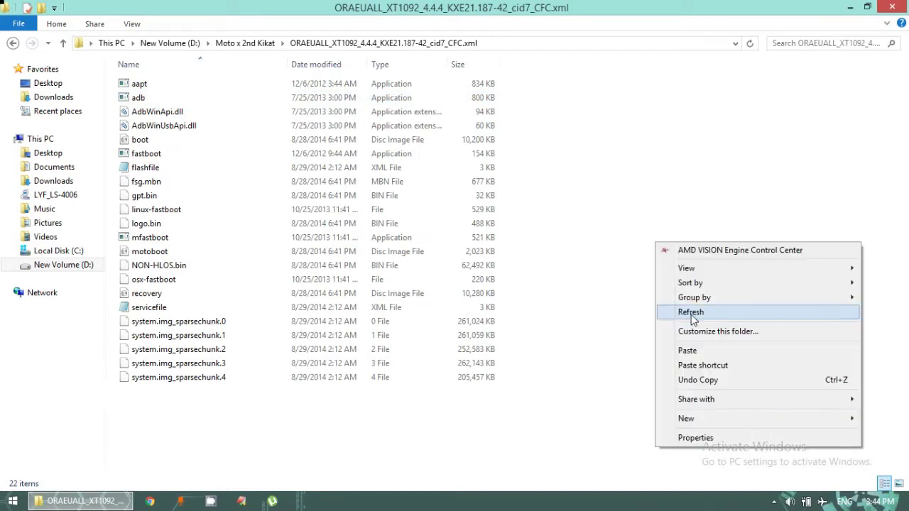
{"action": "left_click", "coordinate": [689, 351]}
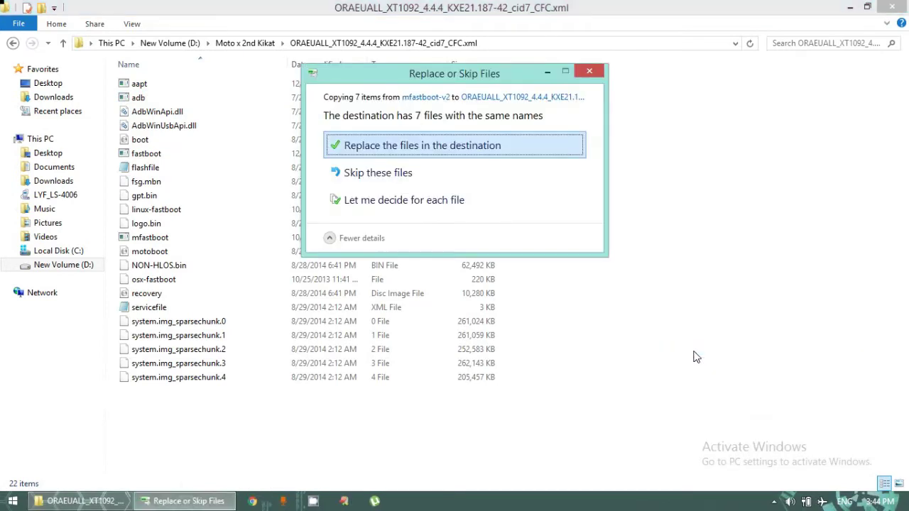
{"action": "left_click", "coordinate": [384, 151]}
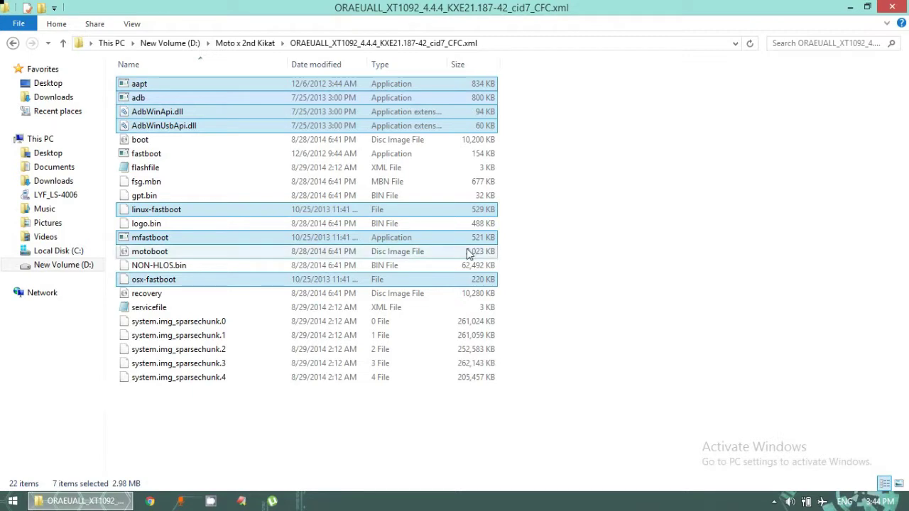
{"action": "left_click", "coordinate": [583, 247]}
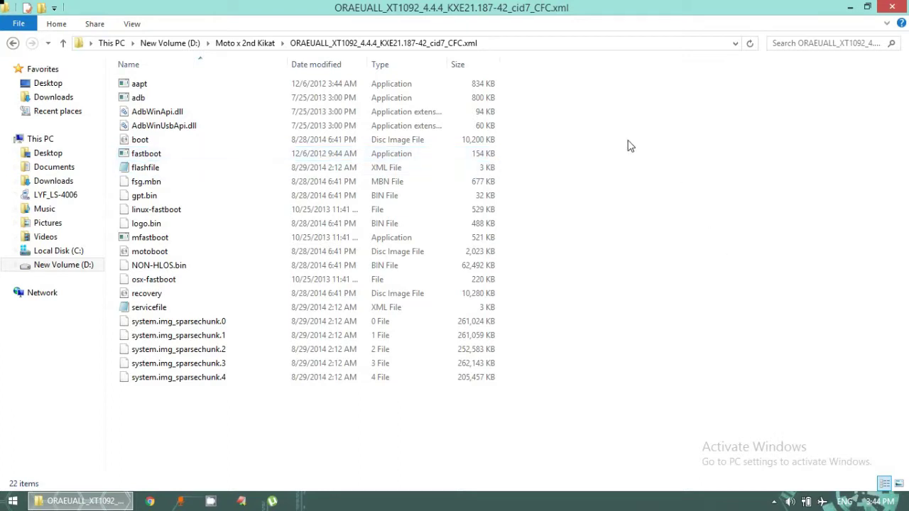
- Open a command window in the ORAEUALL_XT1092_4.4.4_KXE21.187-42_cid7_CFC.xml firmware folder and move it clear of the folder path
{"action": "right_click", "coordinate": [594, 174]}
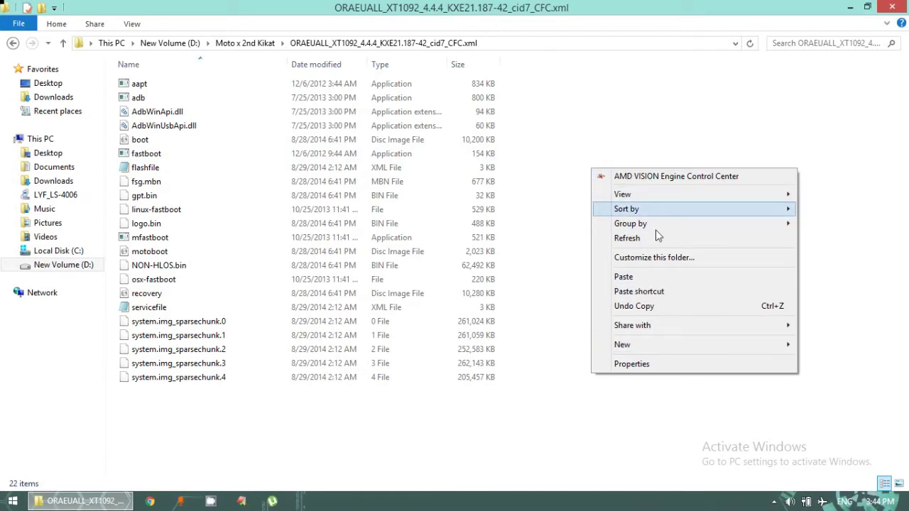
{"action": "left_click", "coordinate": [566, 282]}
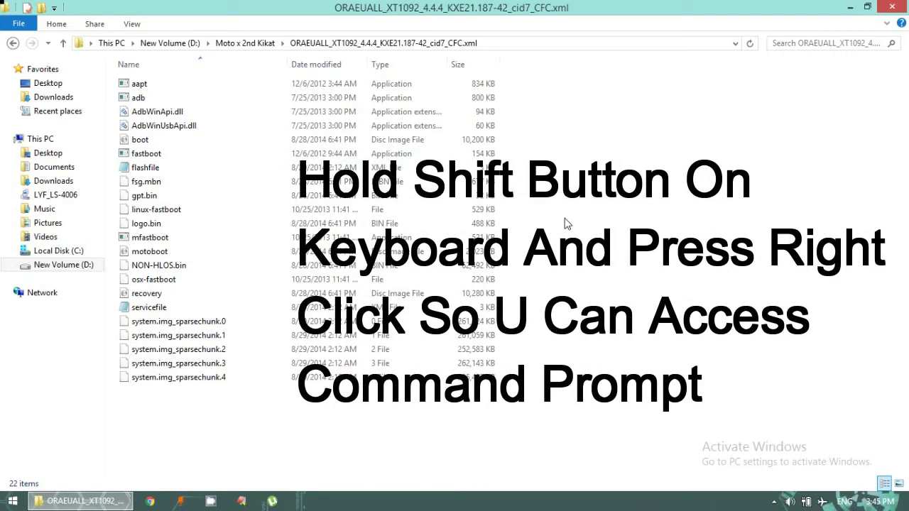
{"action": "right_click", "coordinate": [566, 223], "text": "shift"}
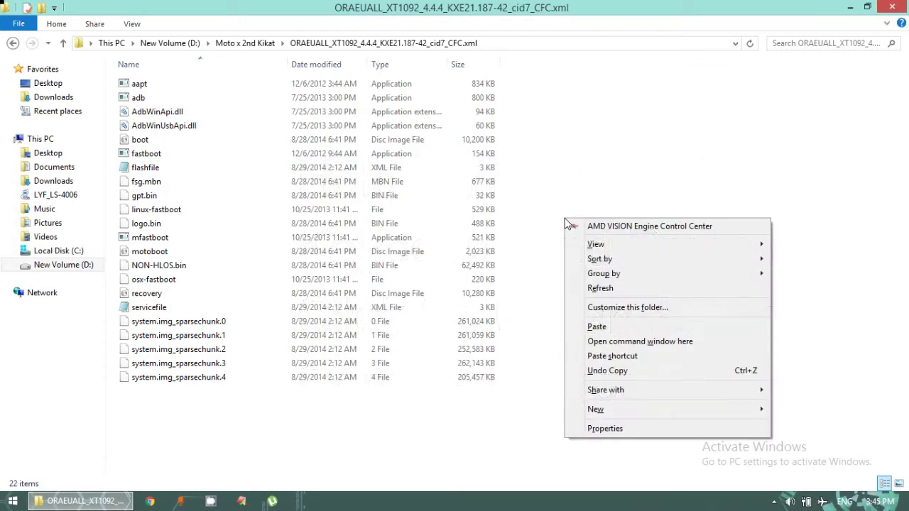
{"action": "left_click", "coordinate": [613, 343]}
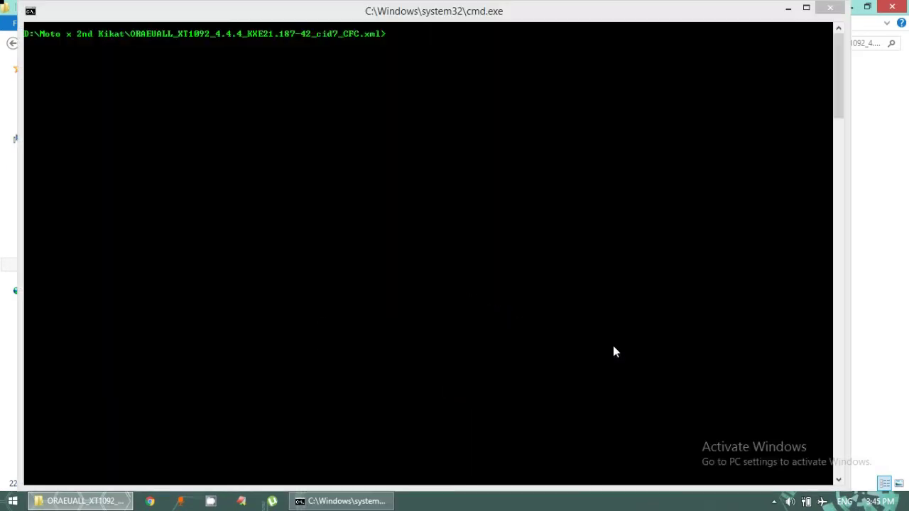
{"action": "double_click", "coordinate": [437, 11]}
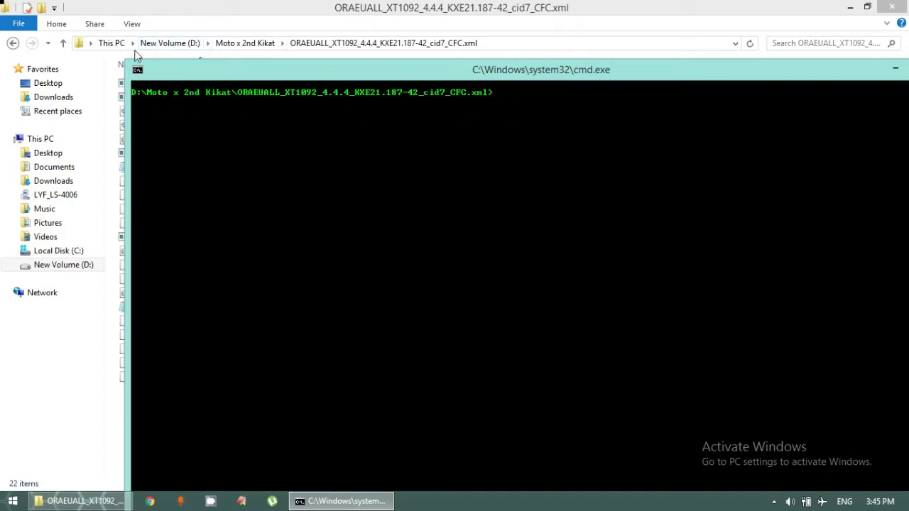
- List the firmware folder's contents with the dir command and clear the command prompt screen with cls
{"action": "right_click", "coordinate": [212, 94]}
{"action": "left_click", "coordinate": [221, 99]}
{"action": "left_click_drag", "start_coordinate": [151, 94], "coordinate": [225, 99]}
{"action": "left_click", "coordinate": [226, 100]}
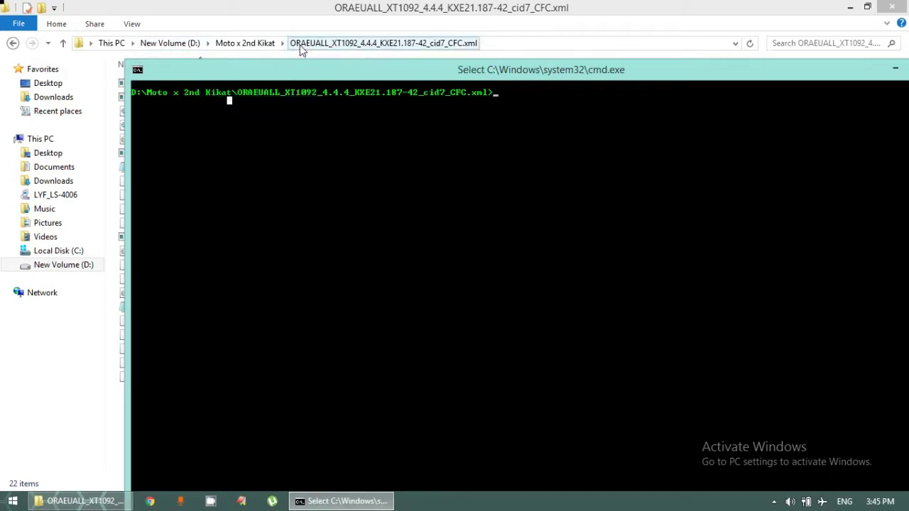
{"action": "key", "text": "Escape"}
{"action": "type", "text": "dir"}
{"action": "key", "text": "Return"}
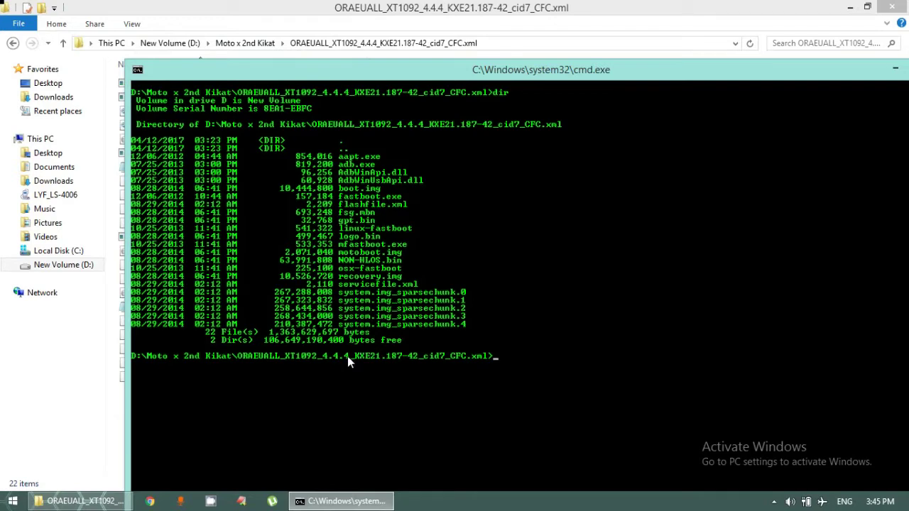
{"action": "type", "text": "cls"}
{"action": "key", "text": "Return"}
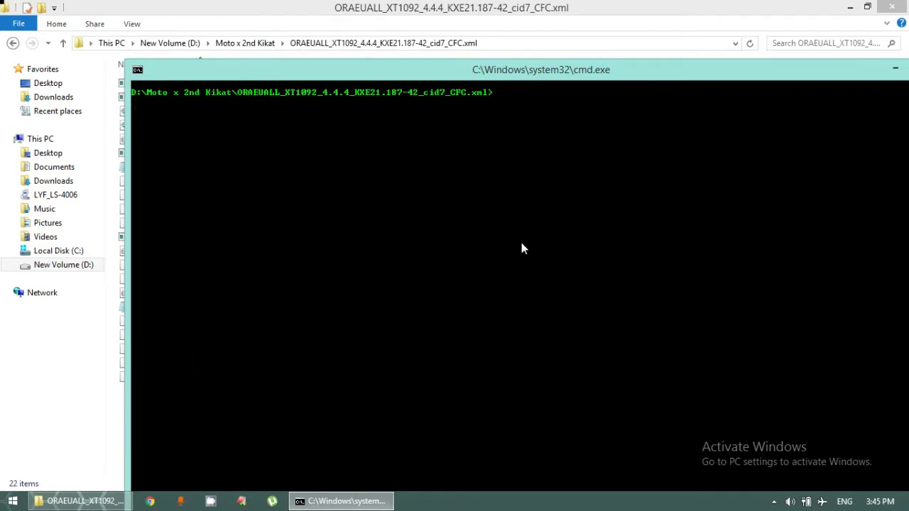
- Go back to the Moto x 2nd Kikat folder and open the moto 2nd gen kitkat command file in EditPlus, agreeing to the evaluation terms
{"action": "left_click", "coordinate": [120, 155]}
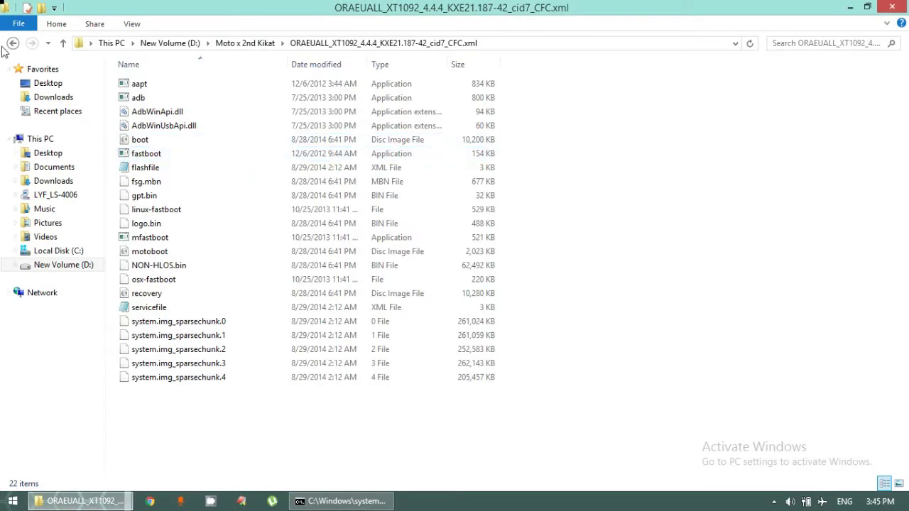
{"action": "left_click", "coordinate": [13, 43]}
{"action": "left_click", "coordinate": [158, 115]}
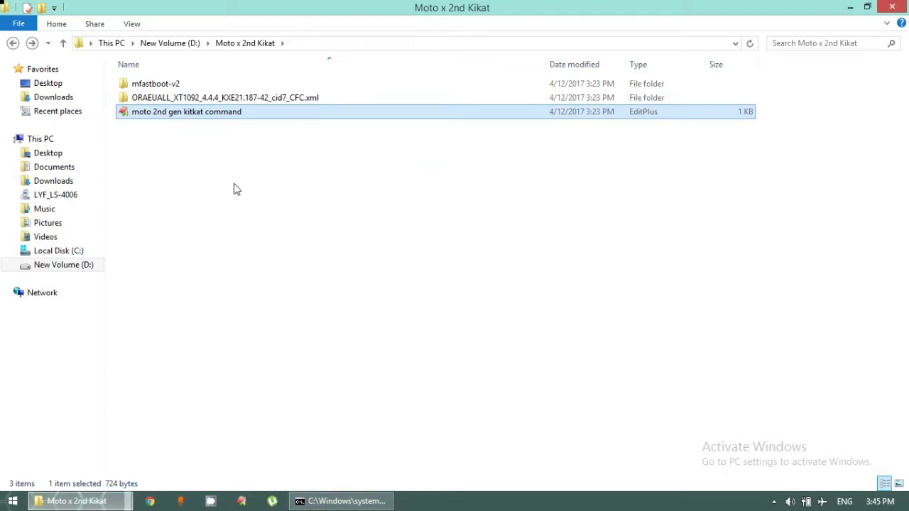
{"action": "double_click", "coordinate": [179, 114]}
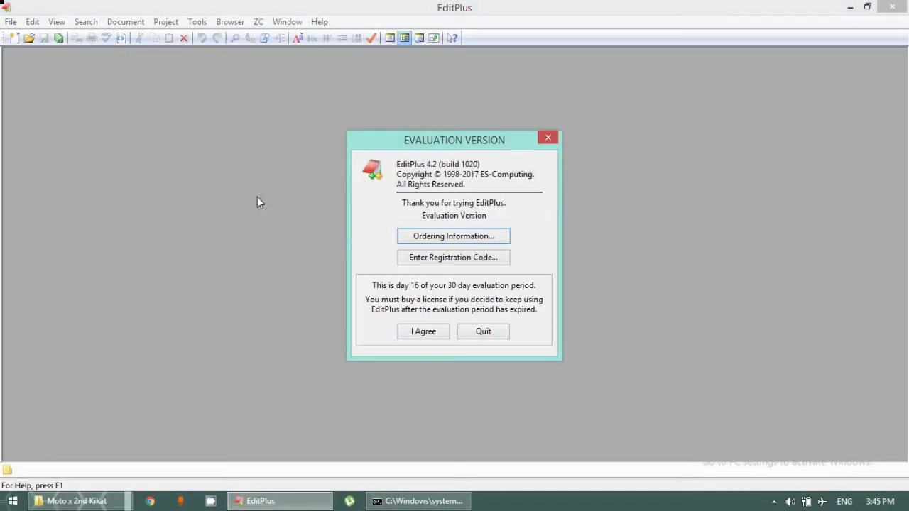
{"action": "left_click", "coordinate": [435, 329]}
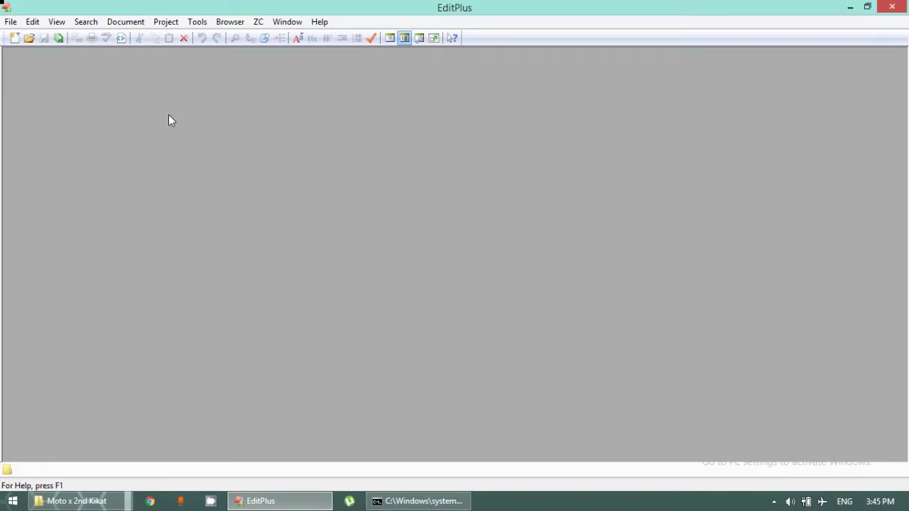
{"action": "left_click_drag", "start_coordinate": [610, 88], "coordinate": [637, 70]}
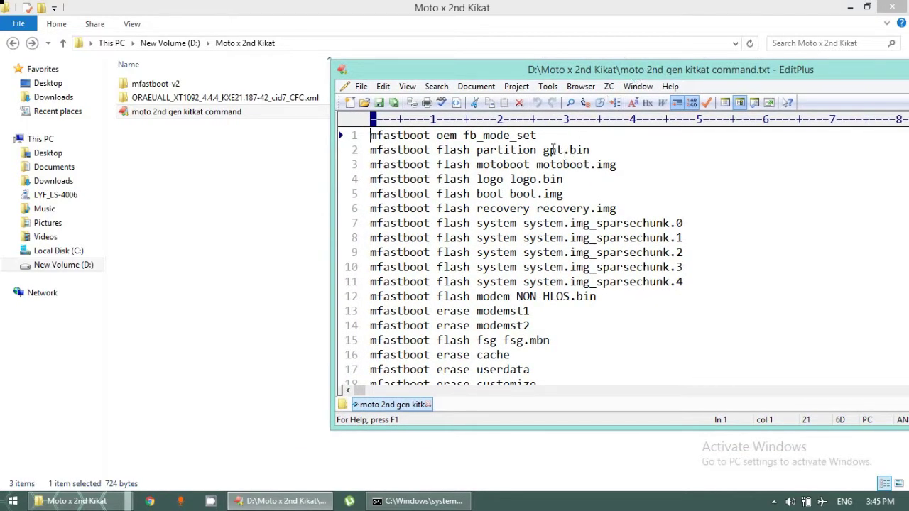
- Copy the first command line, mfastboot oem fb_mode_set, from the text file and paste it at the command prompt
{"action": "left_click_drag", "start_coordinate": [538, 135], "coordinate": [369, 140]}
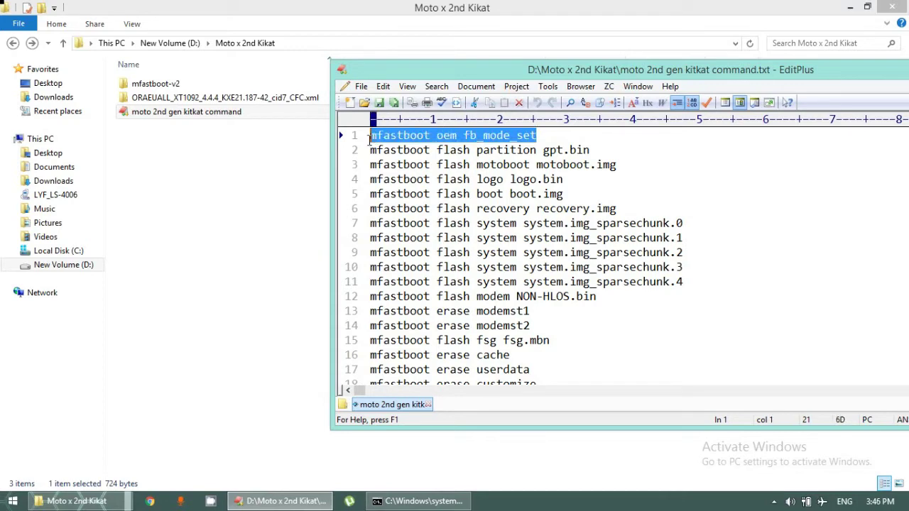
{"action": "right_click", "coordinate": [526, 136]}
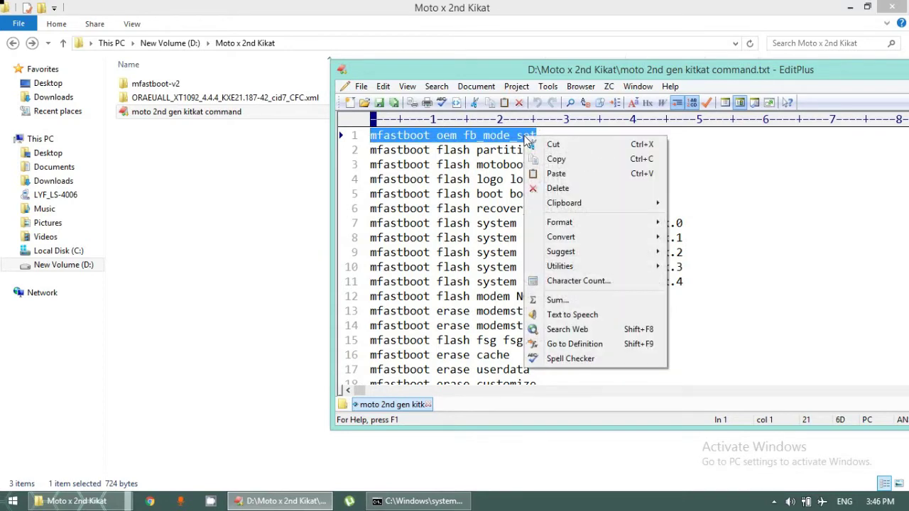
{"action": "left_click", "coordinate": [556, 159]}
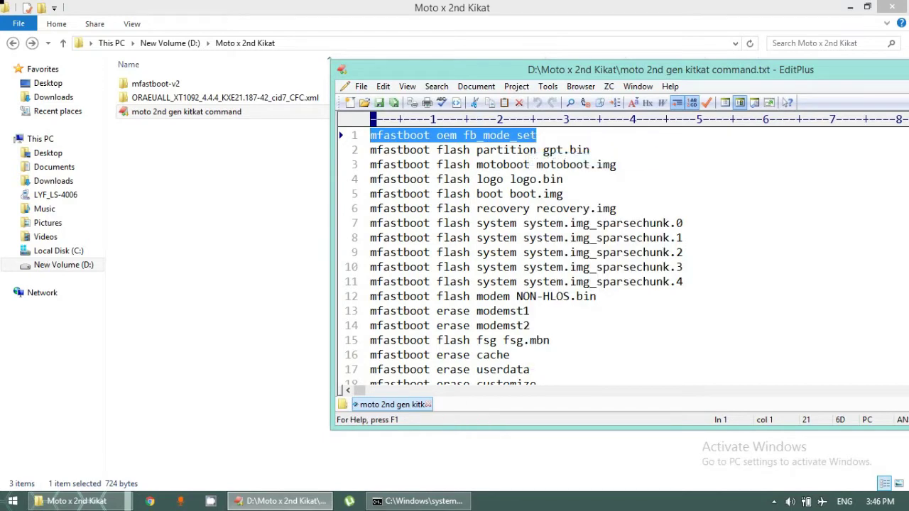
{"action": "left_click", "coordinate": [419, 502]}
{"action": "right_click", "coordinate": [335, 182]}
{"action": "left_click", "coordinate": [371, 220]}
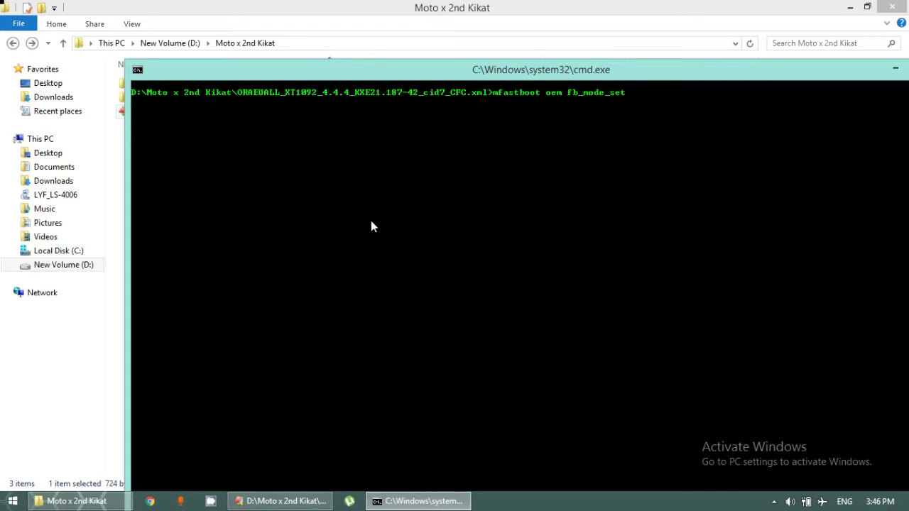
- Erase the pasted command from the prompt without running it and reposition the command prompt window
{"action": "key", "text": "BackSpace"}
{"action": "key", "text": "BackSpace"}
{"action": "key", "text": "BackSpace"}
{"action": "key", "text": "BackSpace"}
{"action": "key", "text": "BackSpace"}
{"action": "key", "text": "BackSpace"}
{"action": "key", "text": "BackSpace"}
{"action": "key", "text": "BackSpace"}
{"action": "key", "text": "BackSpace"}
{"action": "key", "text": "BackSpace"}
{"action": "key", "text": "BackSpace"}
{"action": "key", "text": "BackSpace"}
{"action": "key", "text": "BackSpace"}
{"action": "key", "text": "BackSpace"}
{"action": "key", "text": "BackSpace"}
{"action": "key", "text": "BackSpace"}
{"action": "key", "text": "BackSpace"}
{"action": "key", "text": "BackSpace"}
{"action": "key", "text": "BackSpace"}
{"action": "key", "text": "BackSpace"}
{"action": "left_click_drag", "start_coordinate": [476, 66], "coordinate": [465, 41]}
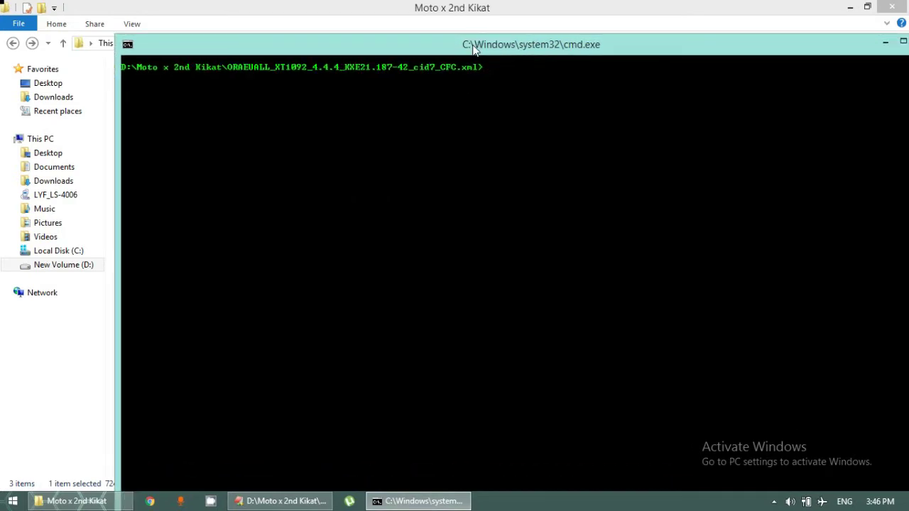
{"action": "left_click", "coordinate": [263, 503]}
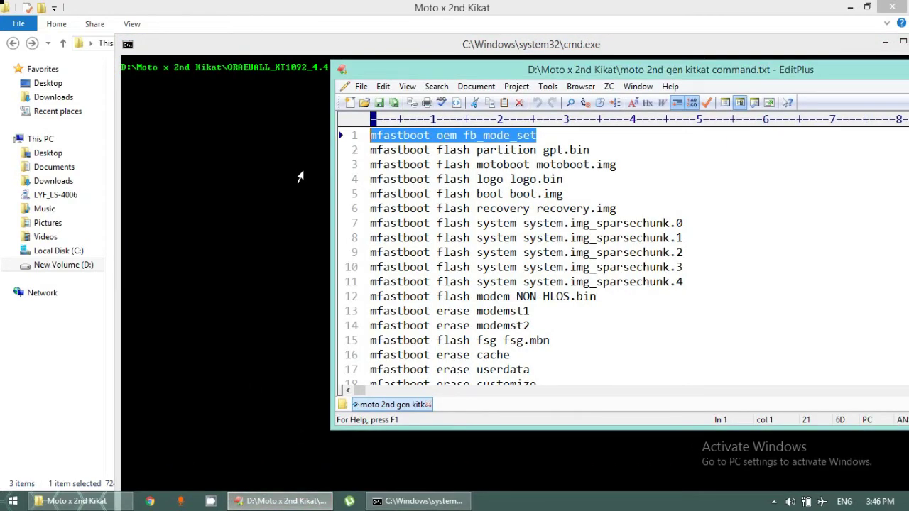
{"action": "left_click", "coordinate": [183, 175]}
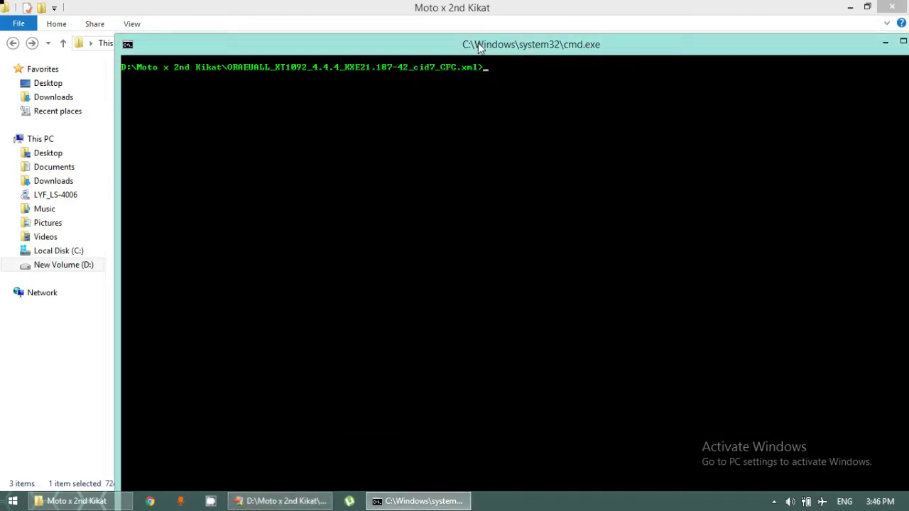
{"action": "left_click_drag", "start_coordinate": [479, 47], "coordinate": [465, 40]}
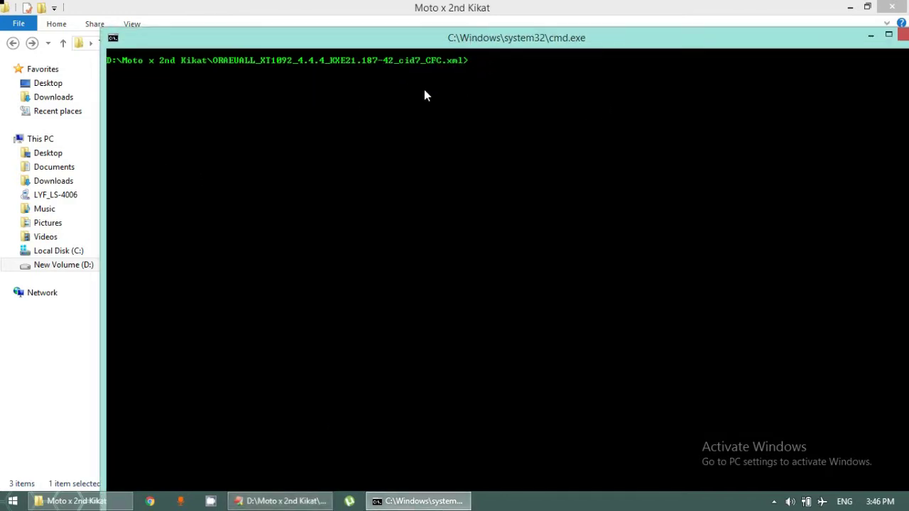
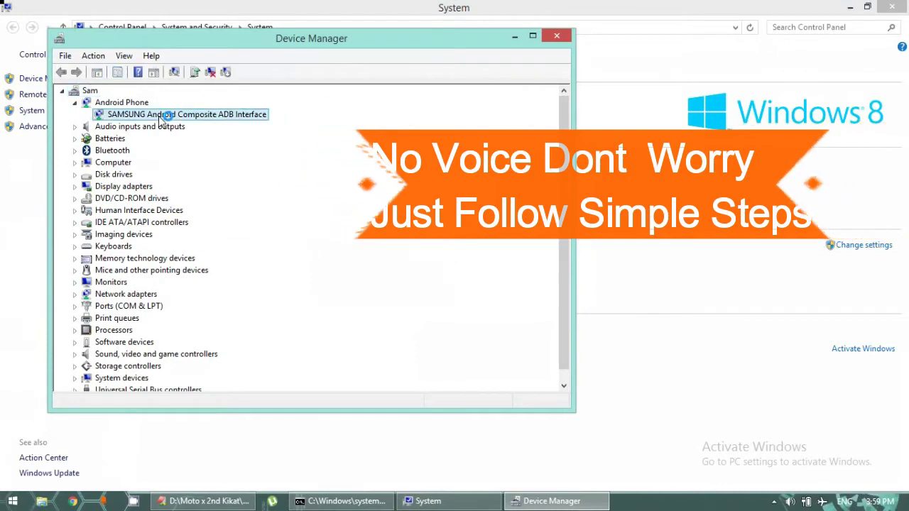
- Update the SAMSUNG Android Composite ADB Interface driver by browsing this computer and installing the Motorola ADB Interface model
{"action": "right_click", "coordinate": [172, 118]}
{"action": "left_click", "coordinate": [186, 125]}
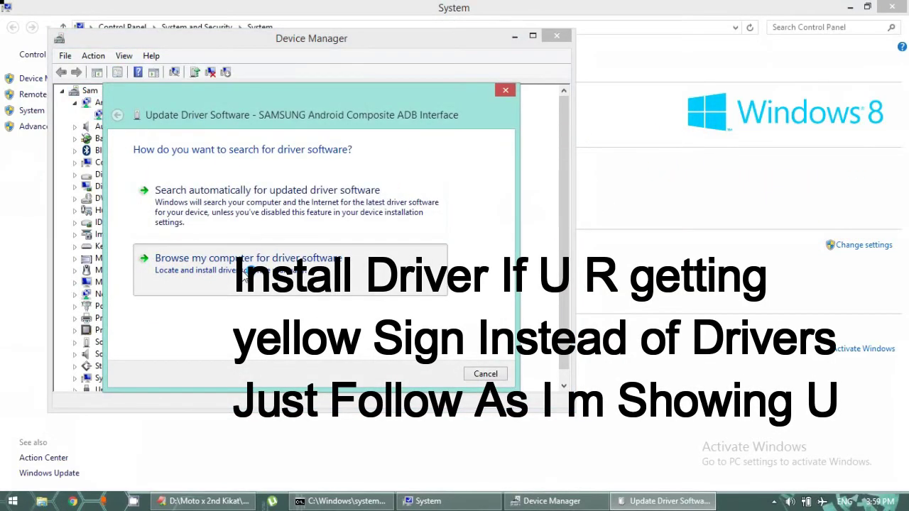
{"action": "left_click", "coordinate": [244, 279]}
{"action": "key", "text": "ctrl+v"}
{"action": "key", "text": "Return"}
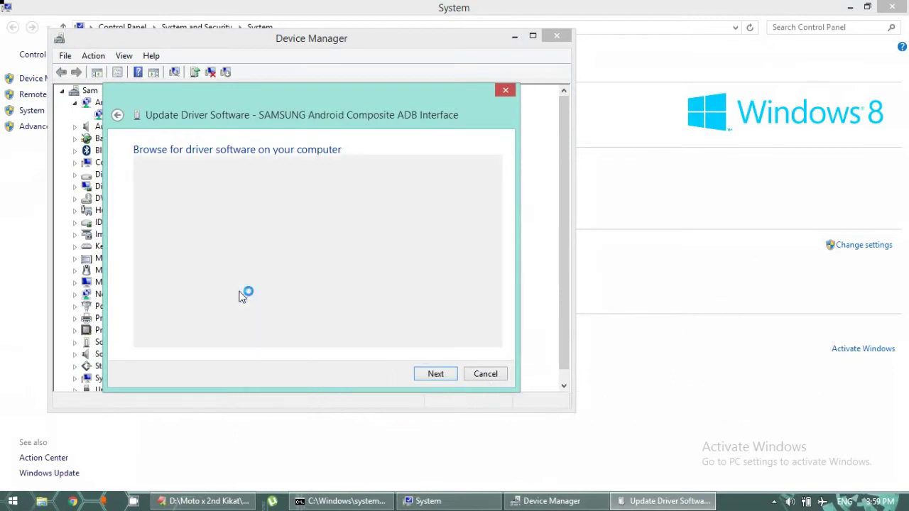
{"action": "left_click", "coordinate": [203, 259]}
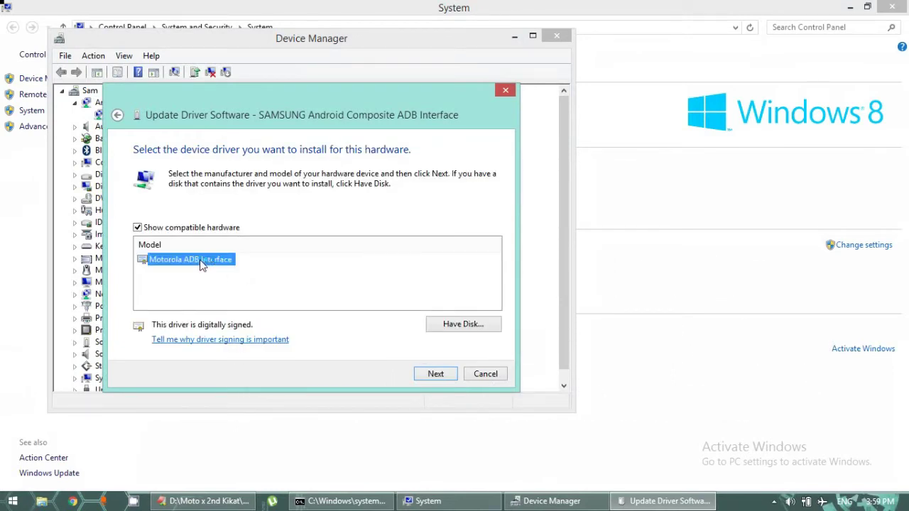
{"action": "left_click", "coordinate": [433, 373]}
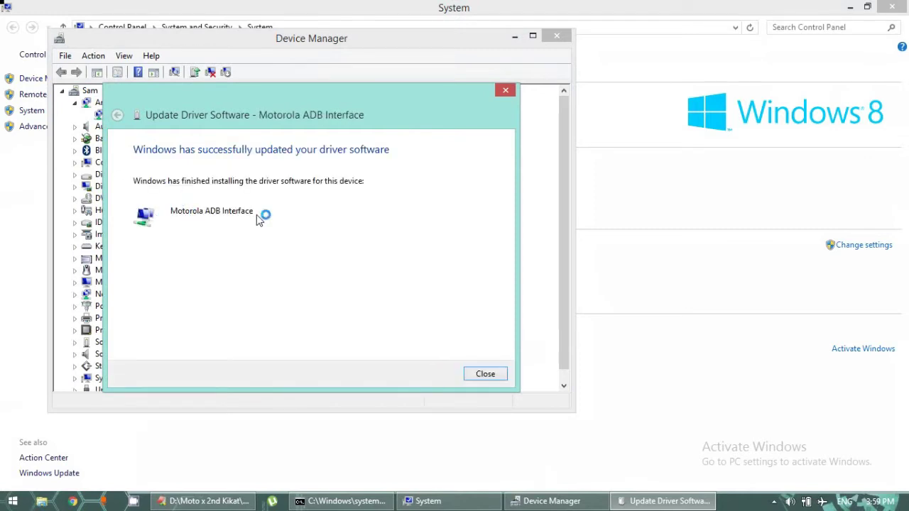
{"action": "left_click", "coordinate": [486, 373]}
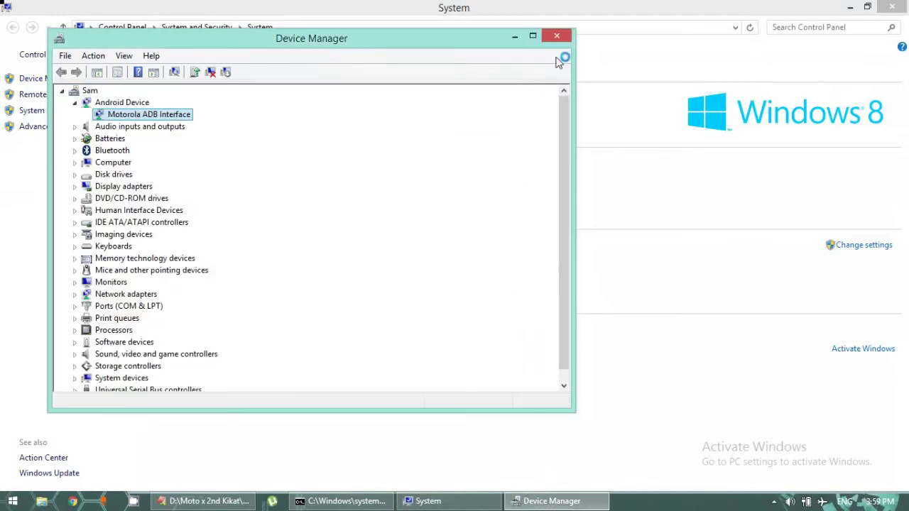
- Close the Device Manager, System, command prompt and EditPlus windows
{"action": "left_click", "coordinate": [558, 37]}
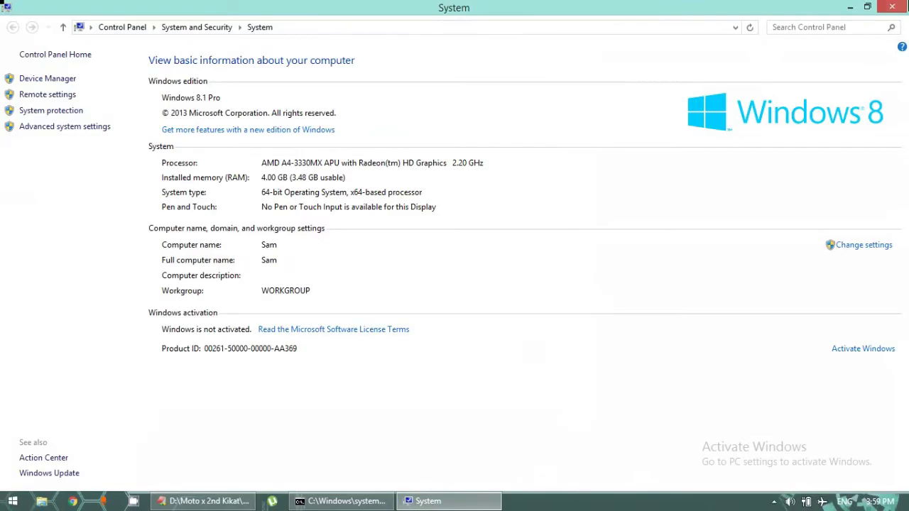
{"action": "key", "text": "alt+F4"}
{"action": "left_click_drag", "start_coordinate": [474, 17], "coordinate": [415, 21]}
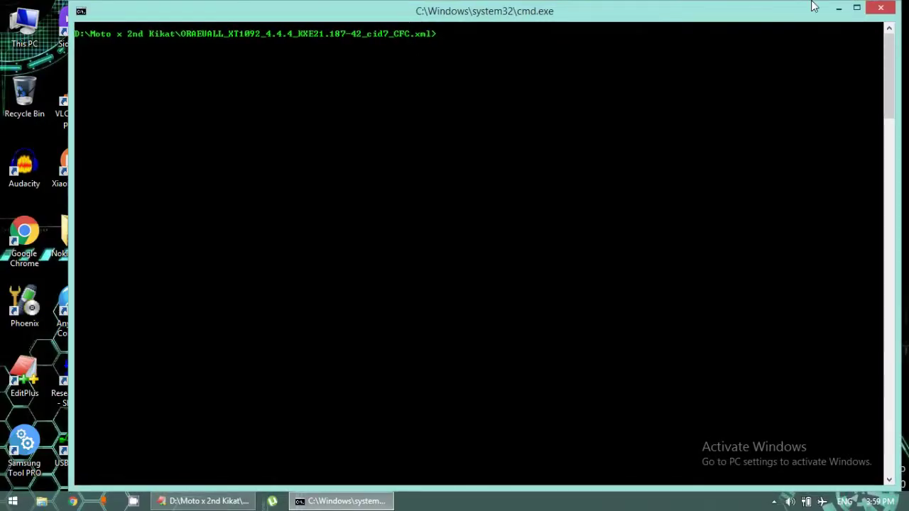
{"action": "left_click", "coordinate": [873, 13]}
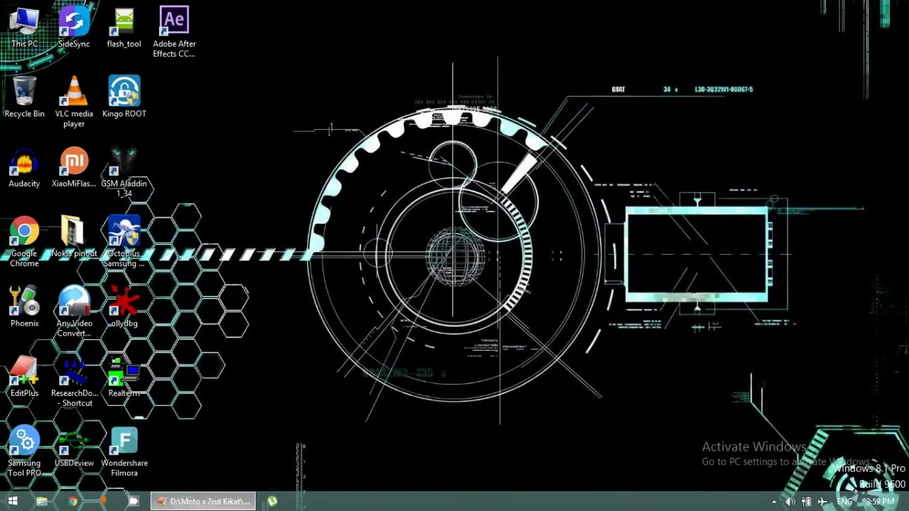
{"action": "key", "text": "alt+Tab"}
{"action": "left_click", "coordinate": [794, 78]}
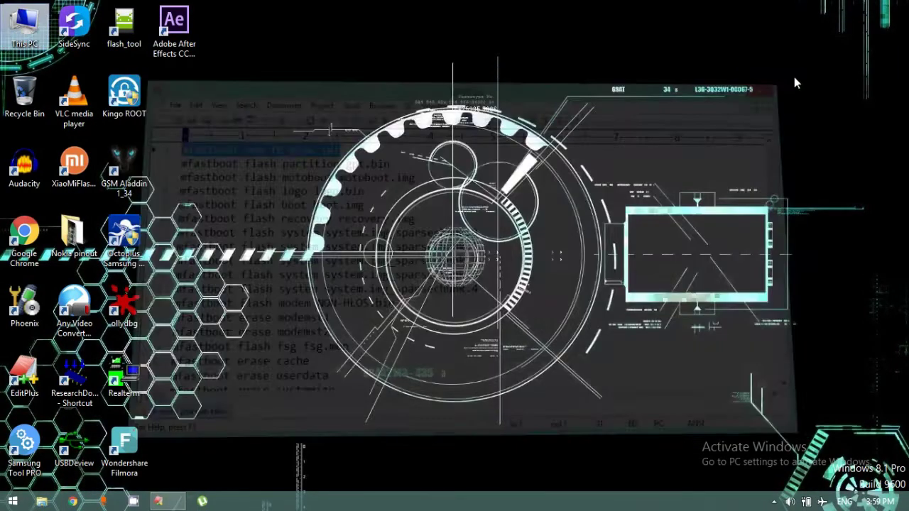
- Open the Moto x 2nd Kikat folder on New Volume (D:) in a maximized File Explorer window
{"action": "double_click", "coordinate": [28, 42]}
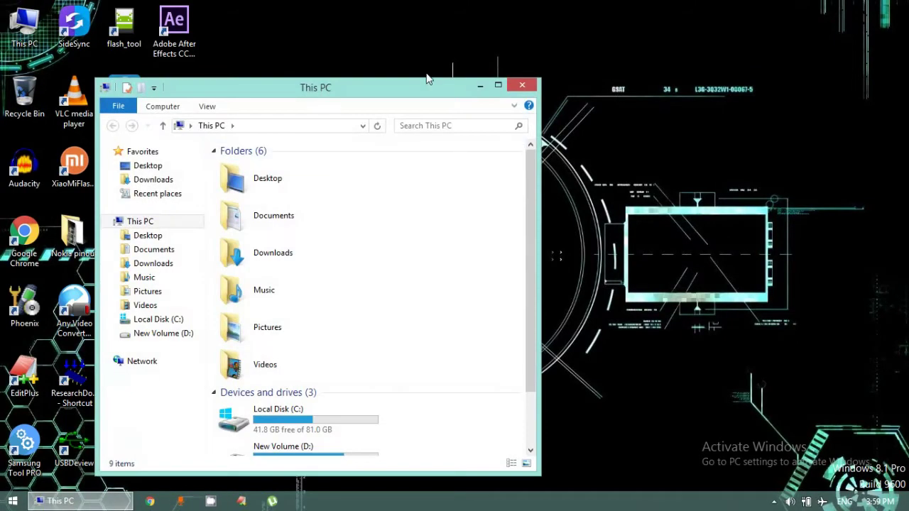
{"action": "left_click", "coordinate": [496, 85]}
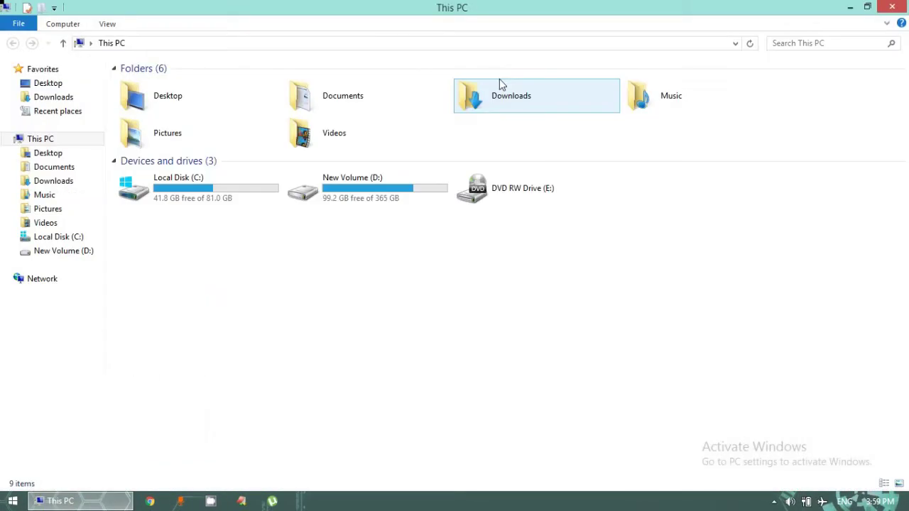
{"action": "double_click", "coordinate": [416, 182]}
{"action": "key", "text": "m"}
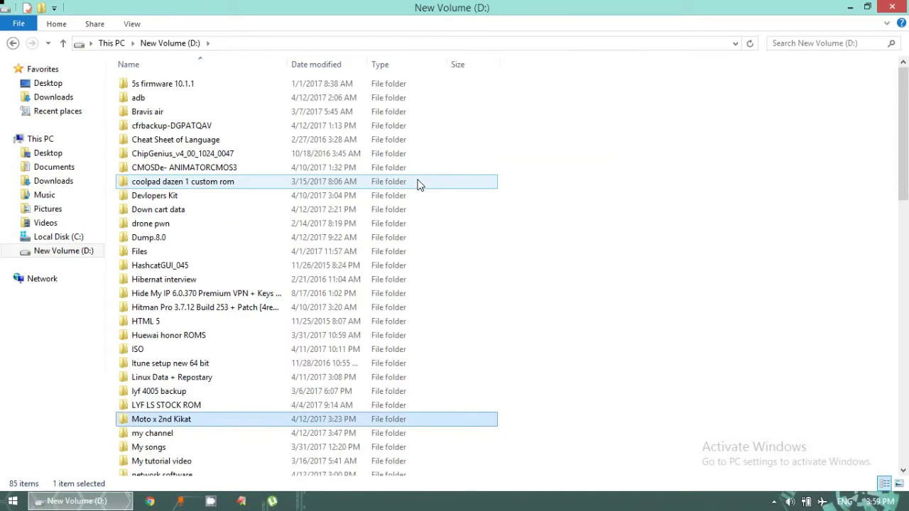
{"action": "double_click", "coordinate": [190, 422]}
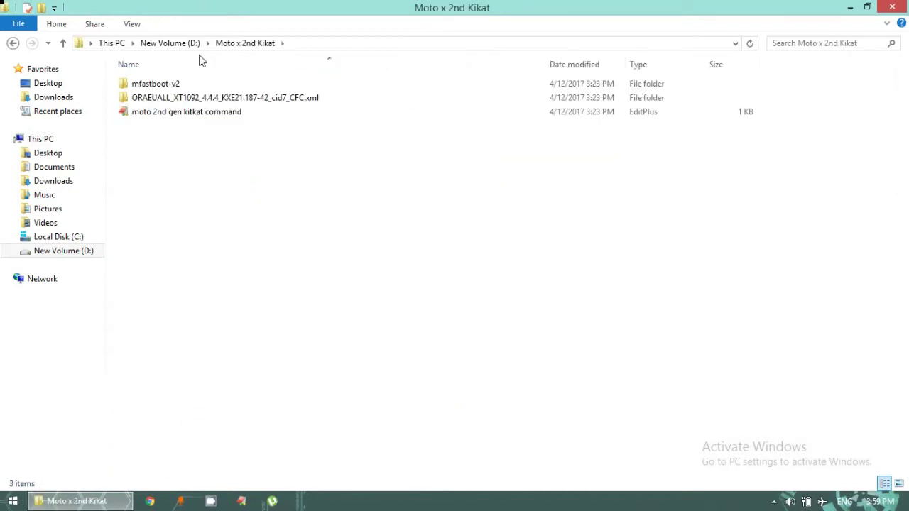
- Copy all seven files from mfastboot-v2 into the ORAEUALL_XT1092_4.4.4_KXE21.187-42_cid7_CFC.xml folder, replacing the files with the same names
{"action": "double_click", "coordinate": [174, 85]}
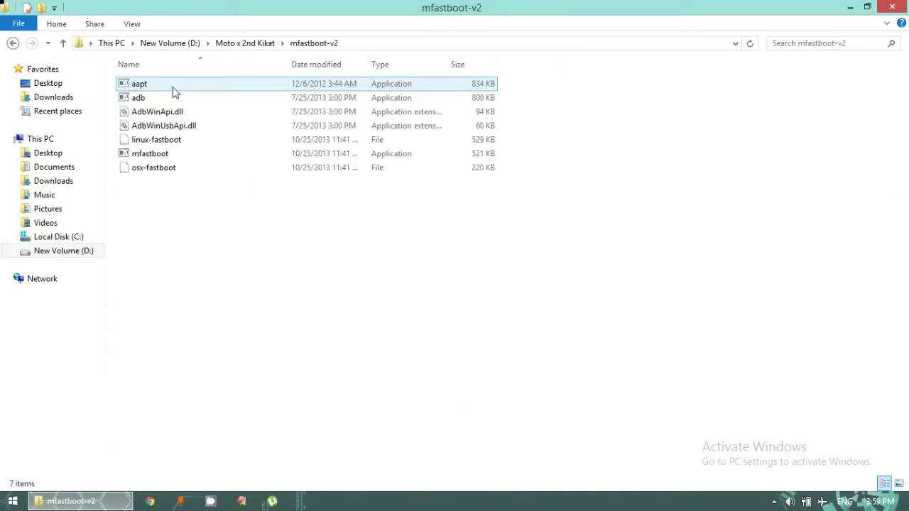
{"action": "left_click_drag", "start_coordinate": [183, 192], "coordinate": [149, 73]}
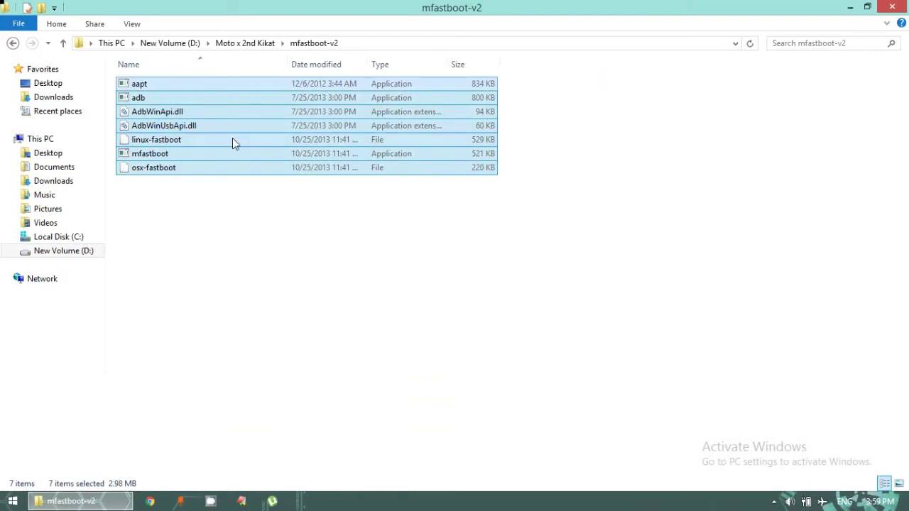
{"action": "left_click", "coordinate": [13, 43]}
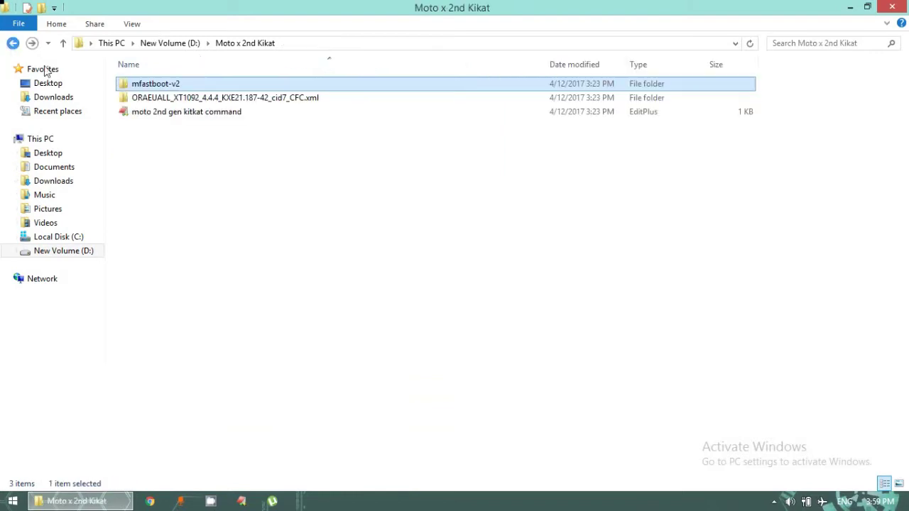
{"action": "double_click", "coordinate": [183, 103]}
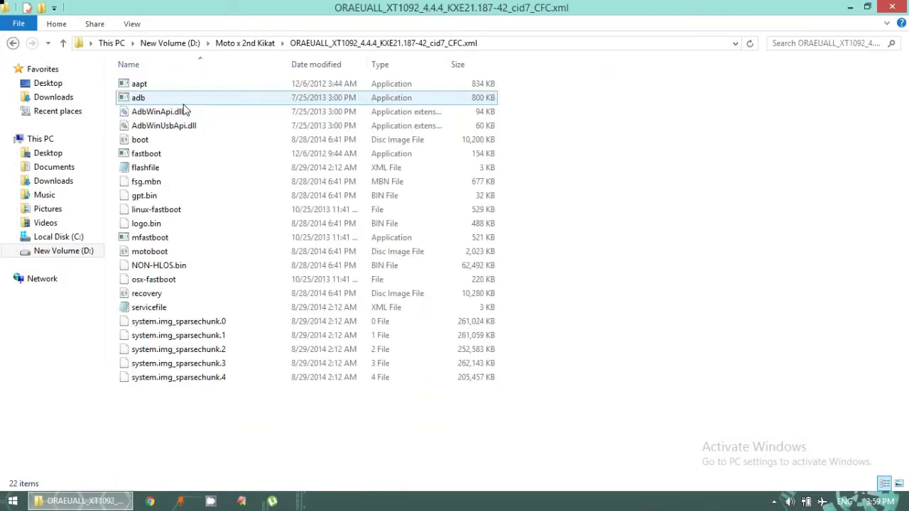
{"action": "right_click", "coordinate": [646, 170]}
{"action": "left_click", "coordinate": [699, 280]}
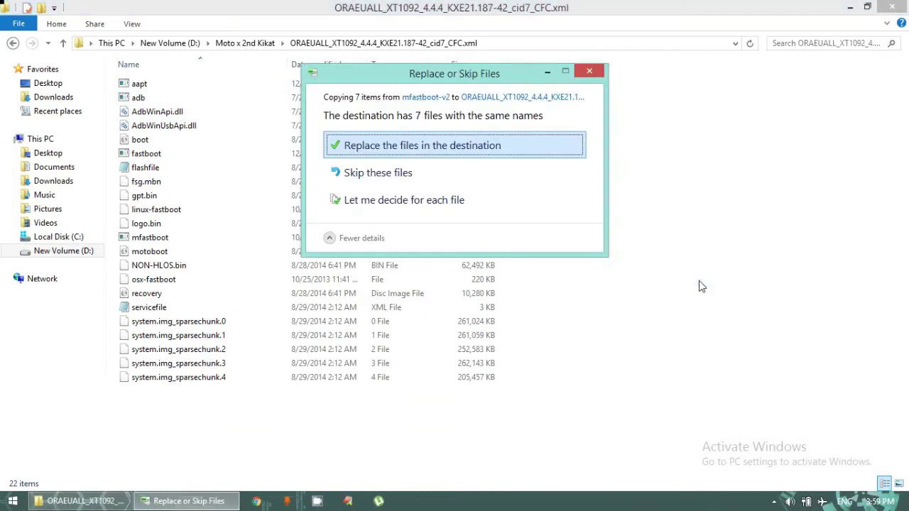
{"action": "left_click", "coordinate": [442, 154]}
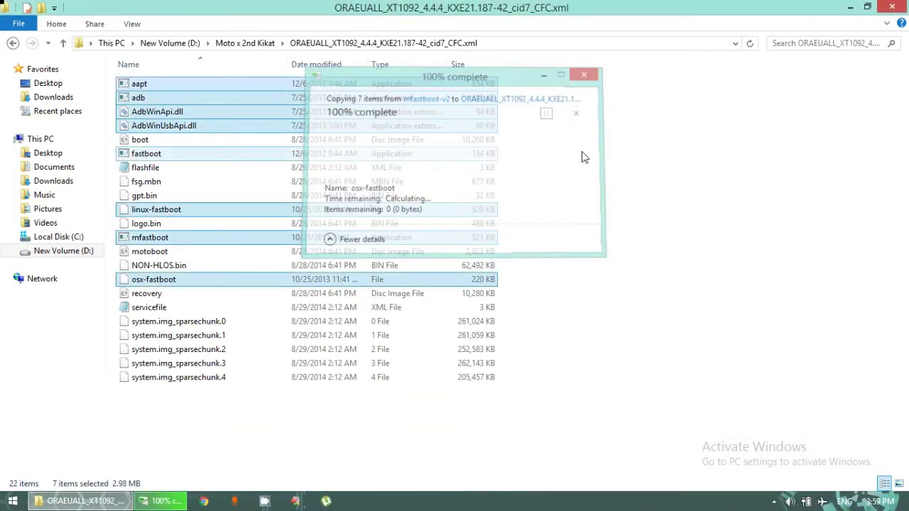
{"action": "left_click", "coordinate": [188, 113]}
{"action": "left_click", "coordinate": [558, 139]}
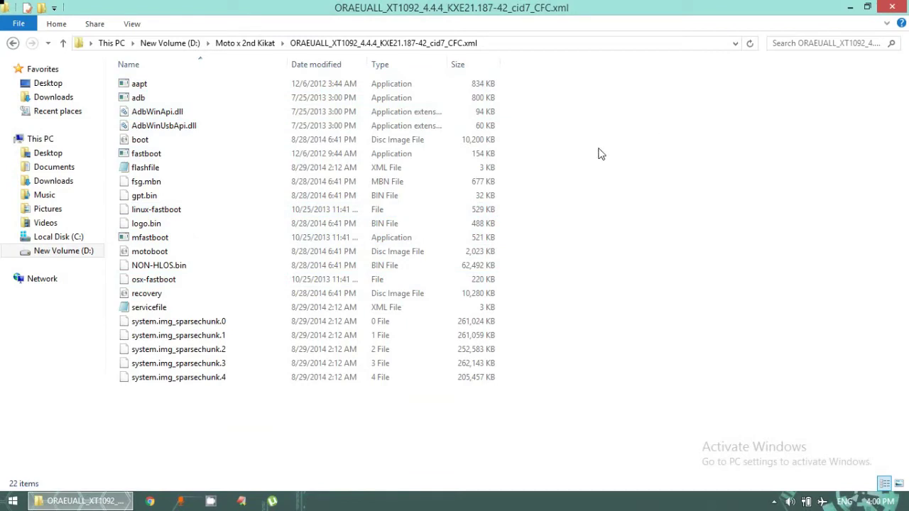
- Open the moto 2nd gen kitkat command file in EditPlus, accepting the evaluation notice, and look over its mfastboot command list
{"action": "left_click", "coordinate": [13, 43]}
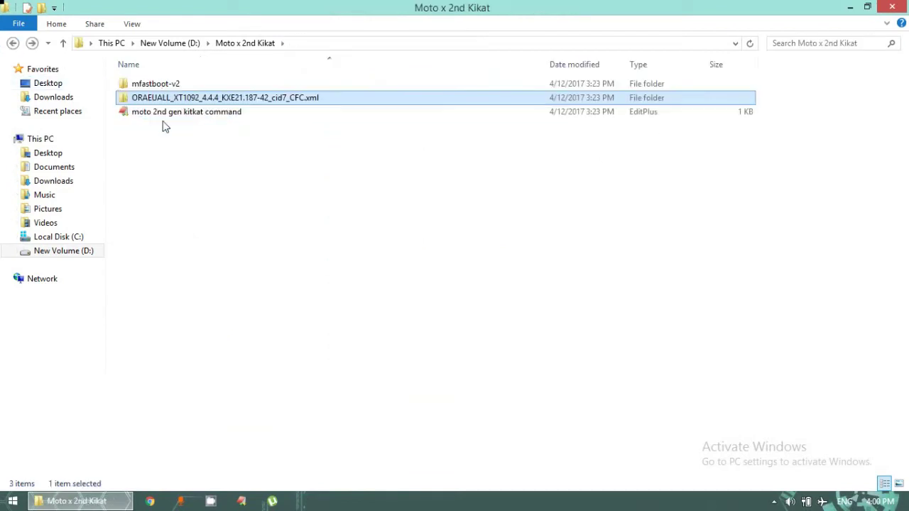
{"action": "double_click", "coordinate": [159, 113]}
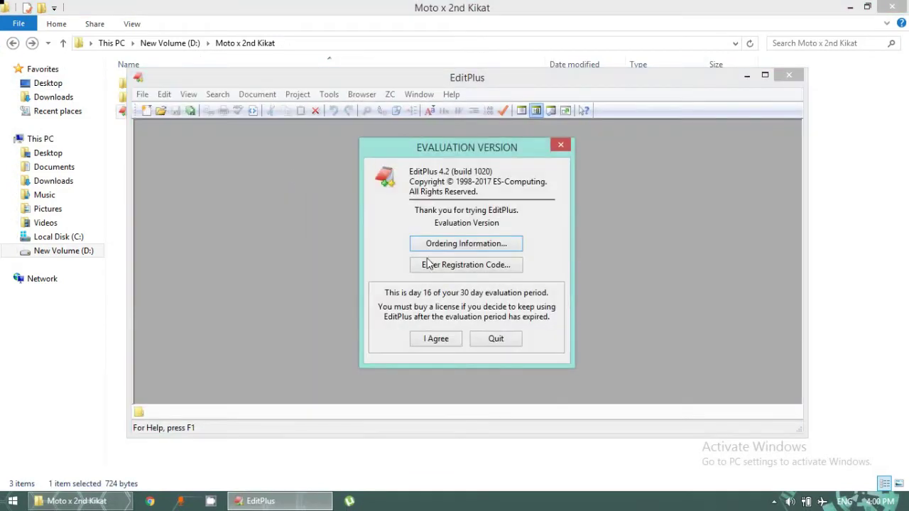
{"action": "left_click", "coordinate": [446, 337]}
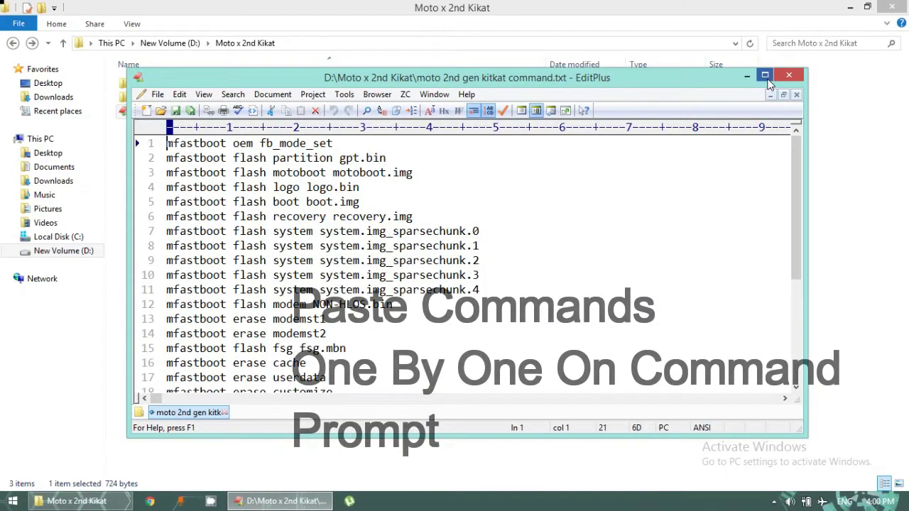
{"action": "left_click", "coordinate": [766, 77]}
{"action": "left_click", "coordinate": [215, 364]}
{"action": "left_click_drag", "start_coordinate": [214, 363], "coordinate": [35, 71]}
{"action": "left_click", "coordinate": [483, 220]}
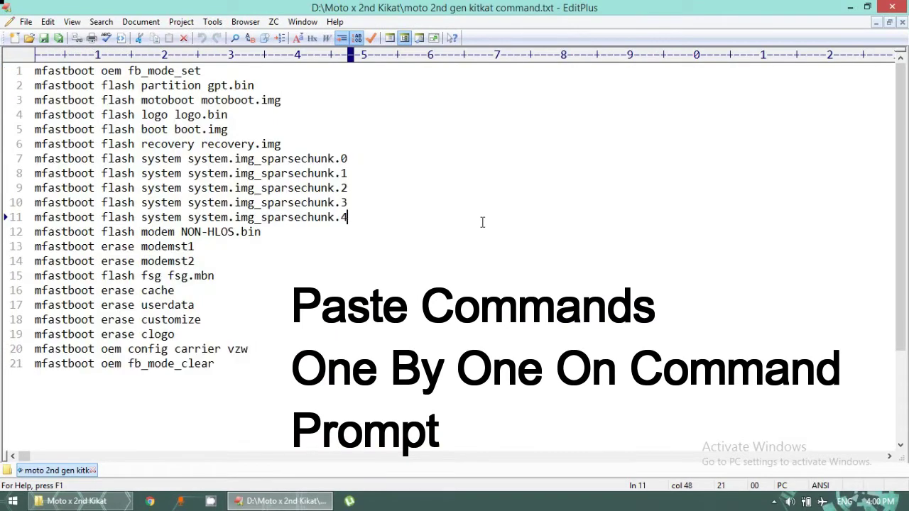
{"action": "double_click", "coordinate": [458, 7]}
{"action": "left_click", "coordinate": [458, 8]}
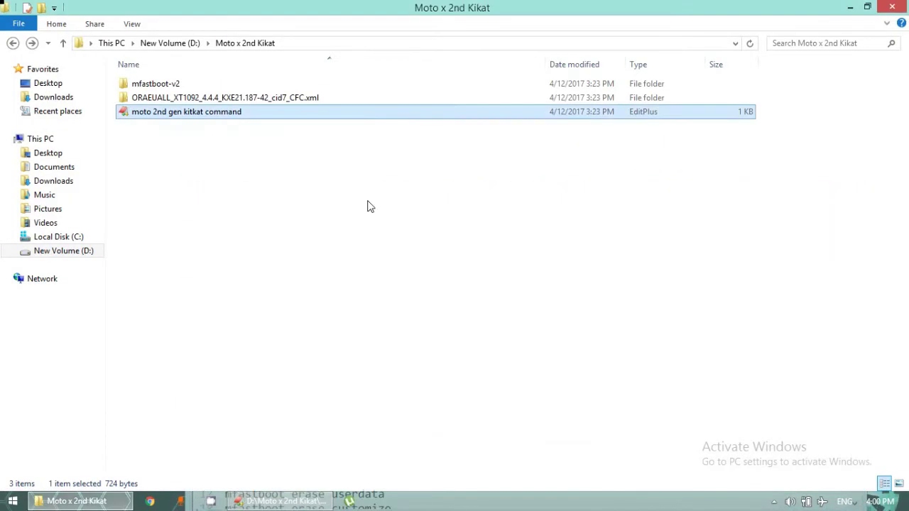
- Open a command window in the ORAEUALL_XT1092_4.4.4_KXE21.187-42_cid7_CFC.xml folder, close File Explorer and reposition the command window
{"action": "left_click", "coordinate": [216, 99]}
{"action": "double_click", "coordinate": [217, 100]}
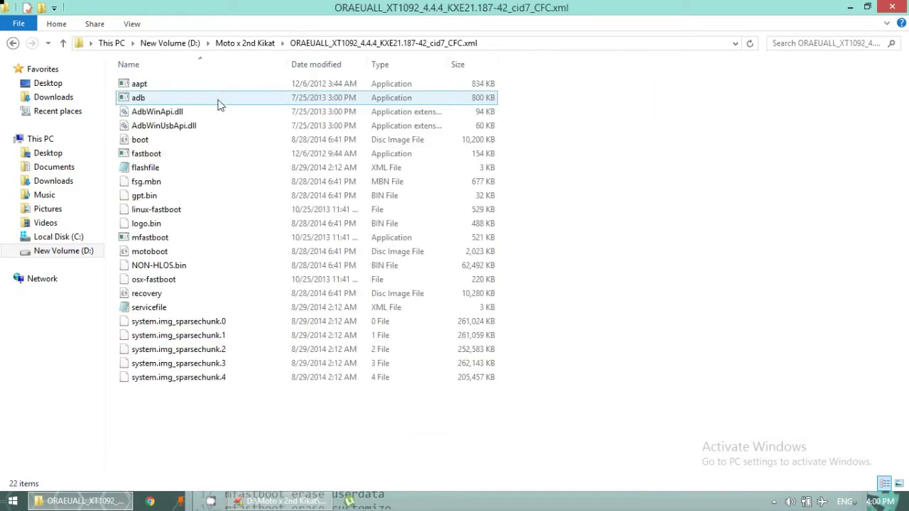
{"action": "right_click", "coordinate": [590, 210], "text": "shift"}
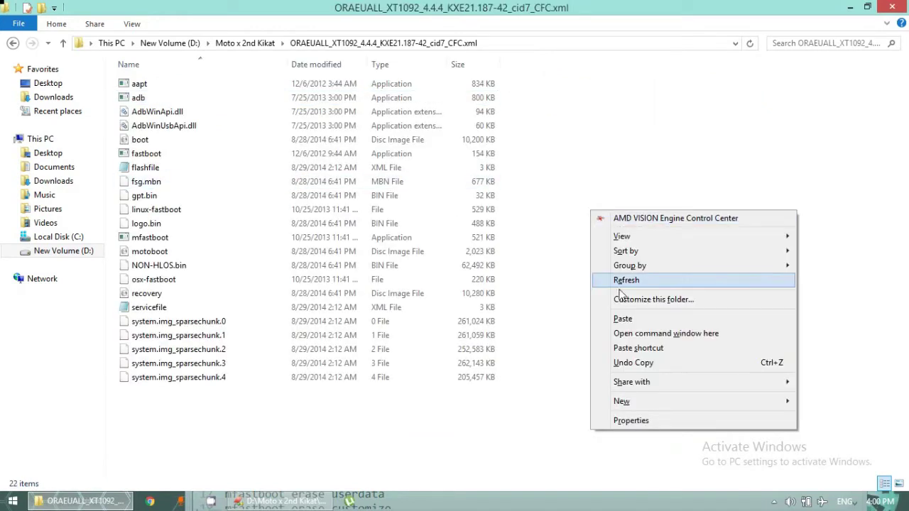
{"action": "left_click", "coordinate": [667, 333]}
{"action": "left_click_drag", "start_coordinate": [528, 24], "coordinate": [528, 65]}
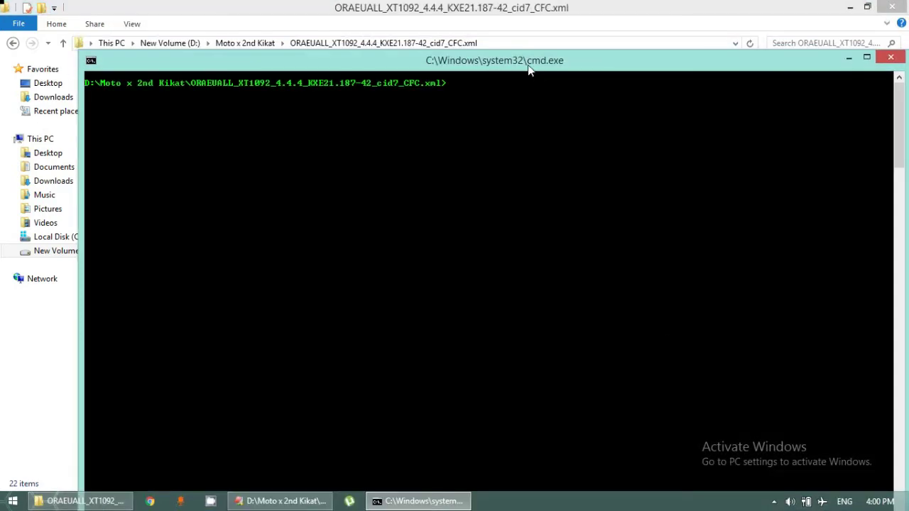
{"action": "left_click", "coordinate": [543, 6]}
{"action": "left_click", "coordinate": [892, 7]}
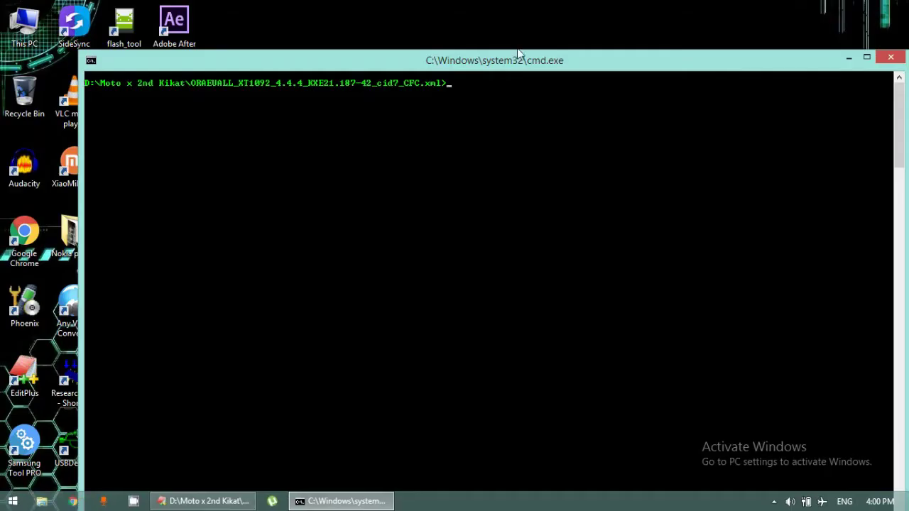
{"action": "left_click_drag", "start_coordinate": [516, 66], "coordinate": [549, 24]}
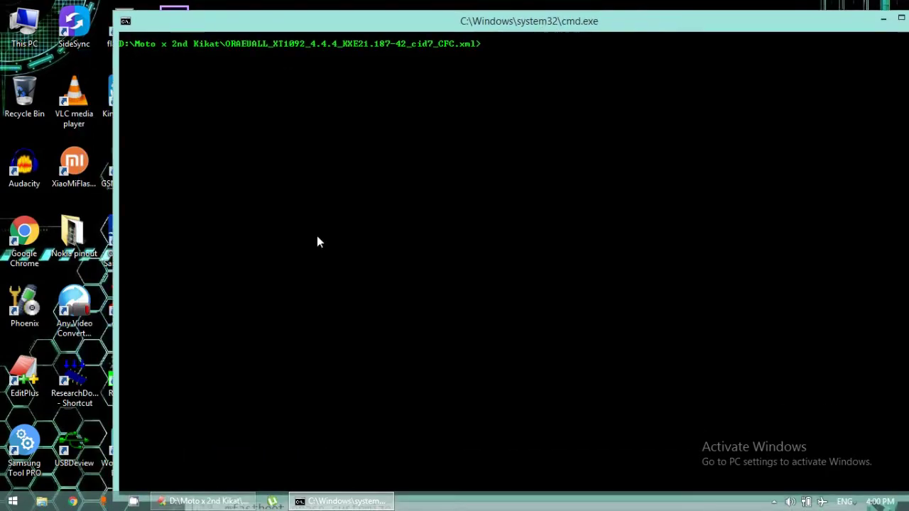
- Place the EditPlus window beside the prompt, then copy "mfastboot oem fb_mode_set" from the command file and run it
{"action": "left_click", "coordinate": [206, 501]}
{"action": "left_click_drag", "start_coordinate": [415, 195], "coordinate": [633, 100]}
{"action": "left_click_drag", "start_coordinate": [615, 163], "coordinate": [441, 164]}
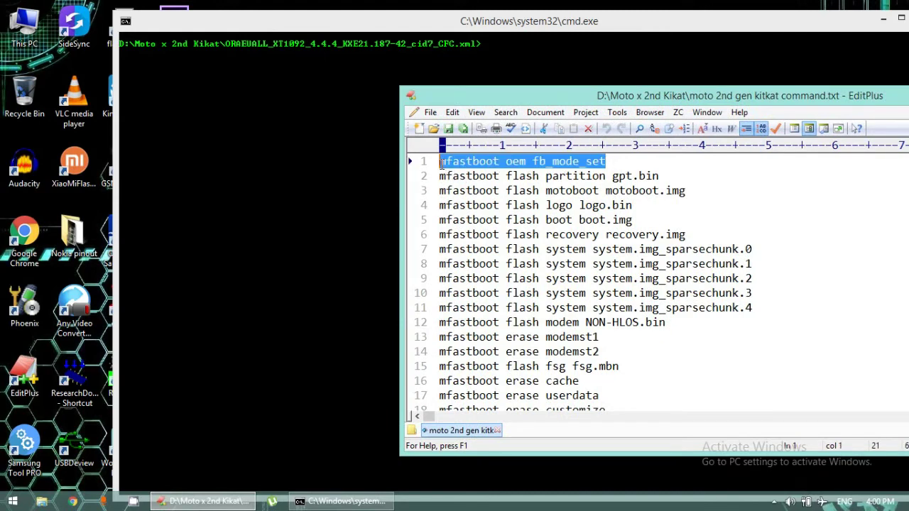
{"action": "right_click", "coordinate": [441, 163]}
{"action": "left_click", "coordinate": [466, 187]}
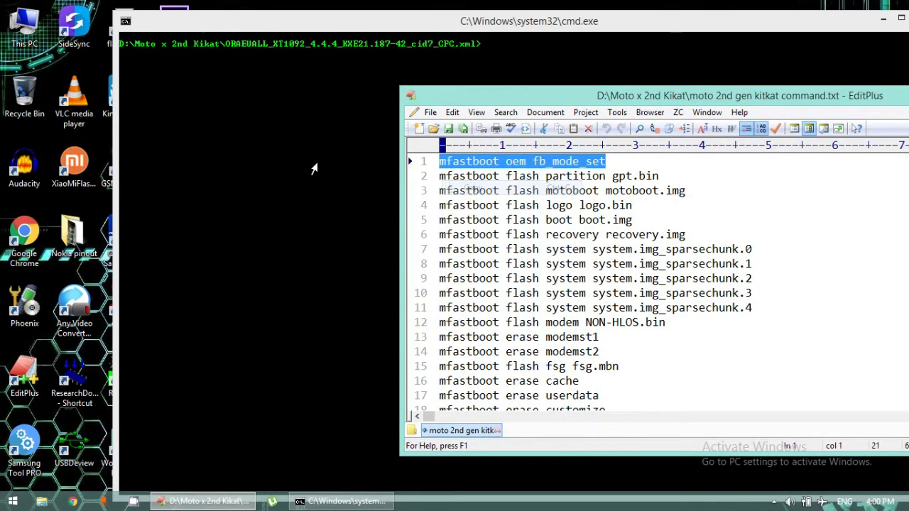
{"action": "left_click", "coordinate": [315, 166]}
{"action": "right_click", "coordinate": [324, 141]}
{"action": "left_click", "coordinate": [372, 176]}
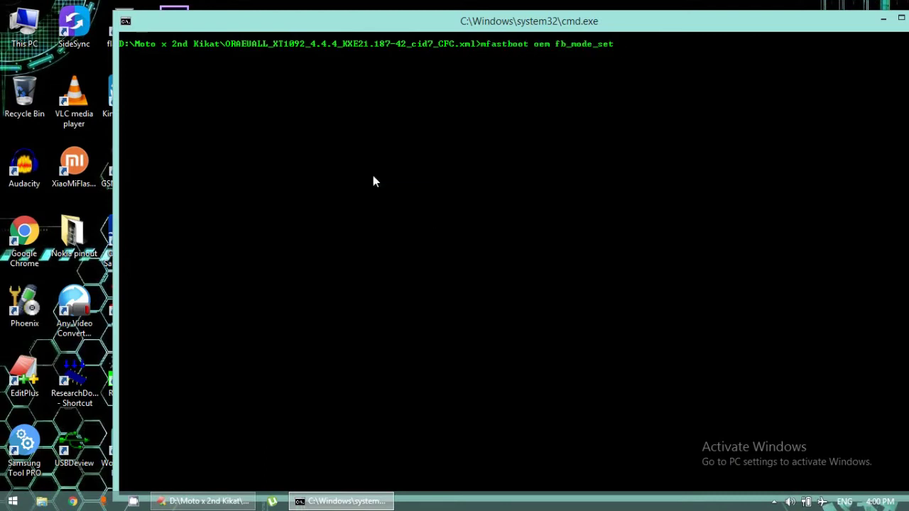
{"action": "key", "text": "Return"}
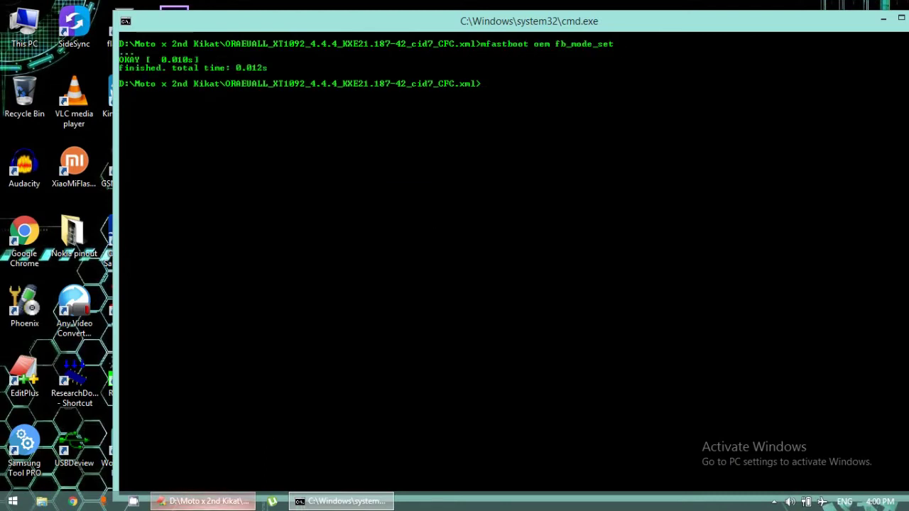
- Copy "mfastboot flash partition gpt.bin" from line 2 of the command file and run it in the command prompt
{"action": "left_click", "coordinate": [205, 501]}
{"action": "left_click_drag", "start_coordinate": [660, 178], "coordinate": [442, 174]}
{"action": "right_click", "coordinate": [442, 175]}
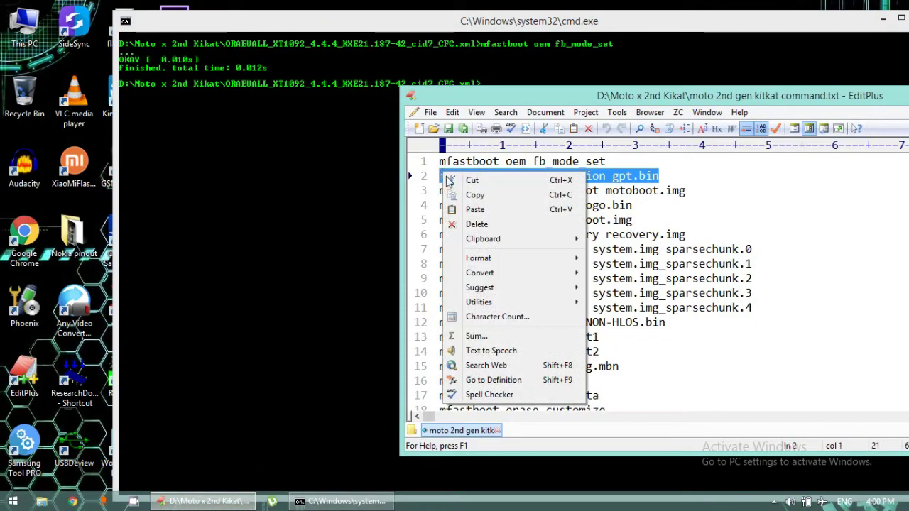
{"action": "left_click", "coordinate": [476, 192]}
{"action": "left_click", "coordinate": [348, 152]}
{"action": "right_click", "coordinate": [353, 136]}
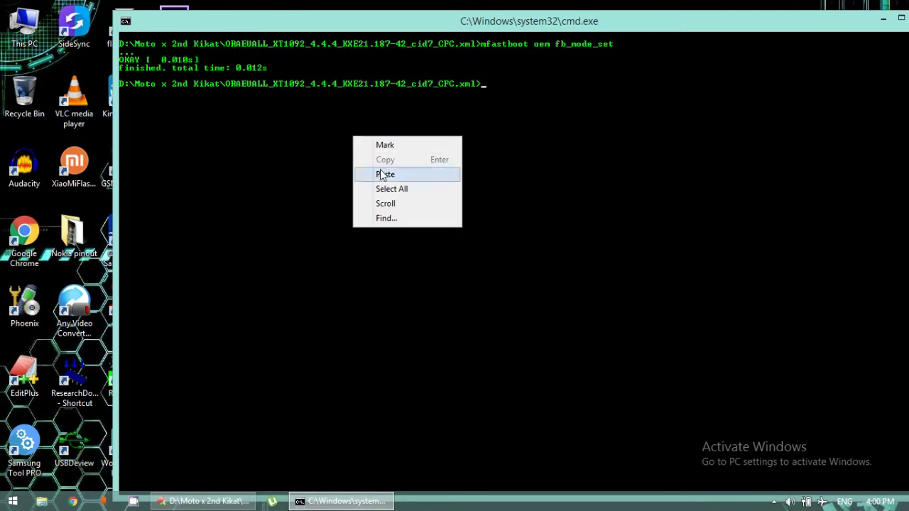
{"action": "left_click", "coordinate": [382, 174]}
{"action": "key", "text": "Return"}
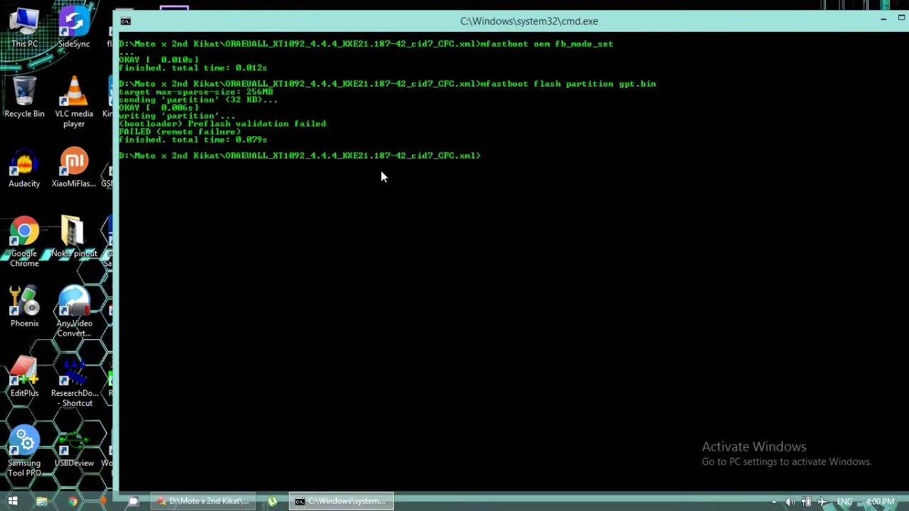
- Copy "mfastboot flash motoboot motoboot.img" from line 3 of the command file and run it in the command prompt
{"action": "left_click", "coordinate": [205, 501]}
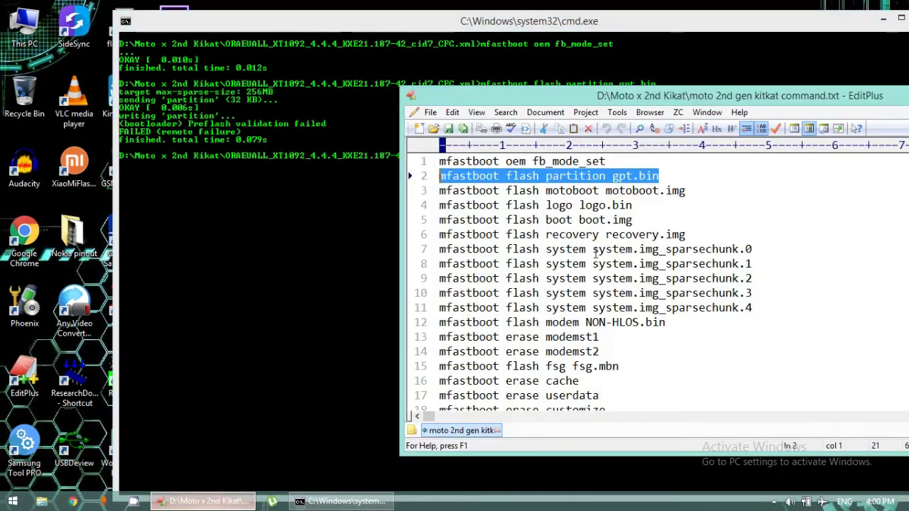
{"action": "left_click_drag", "start_coordinate": [512, 190], "coordinate": [441, 190]}
{"action": "right_click", "coordinate": [440, 190]}
{"action": "left_click", "coordinate": [468, 210]}
{"action": "left_click", "coordinate": [288, 155]}
{"action": "right_click", "coordinate": [287, 155]}
{"action": "left_click", "coordinate": [320, 191]}
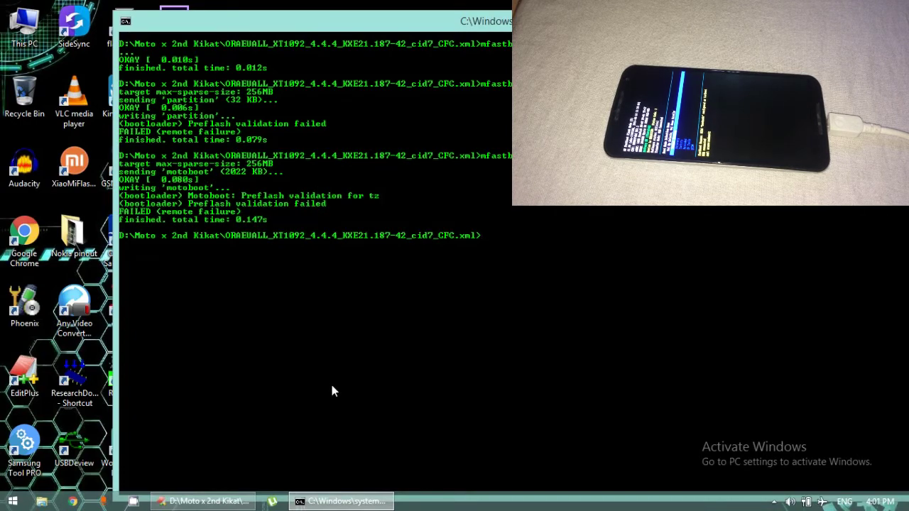
- Copy "mfastboot flash logo logo.bin" from line 4 of the command file and run it in the command prompt
{"action": "left_click", "coordinate": [227, 502]}
{"action": "left_click_drag", "start_coordinate": [632, 206], "coordinate": [446, 206]}
{"action": "right_click", "coordinate": [441, 206]}
{"action": "left_click", "coordinate": [470, 229]}
{"action": "left_click", "coordinate": [321, 209]}
{"action": "right_click", "coordinate": [321, 203]}
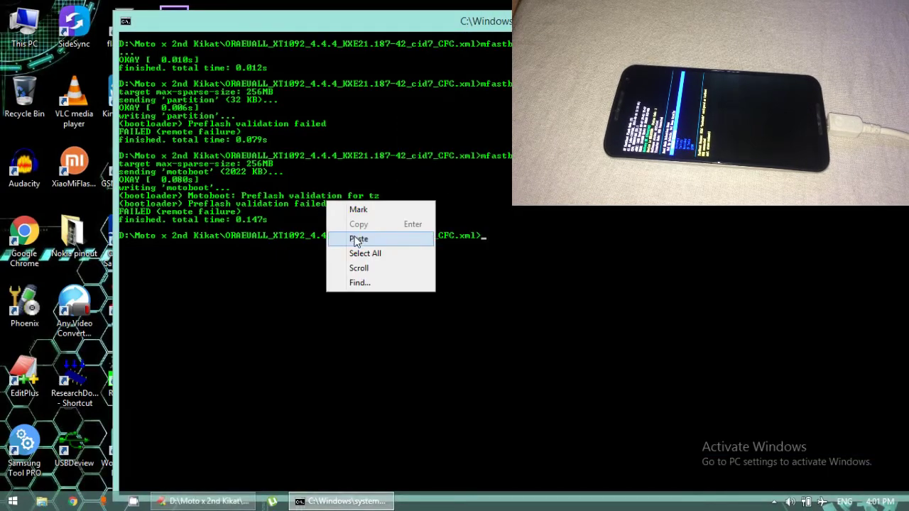
{"action": "left_click", "coordinate": [357, 238]}
{"action": "key", "text": "Return"}
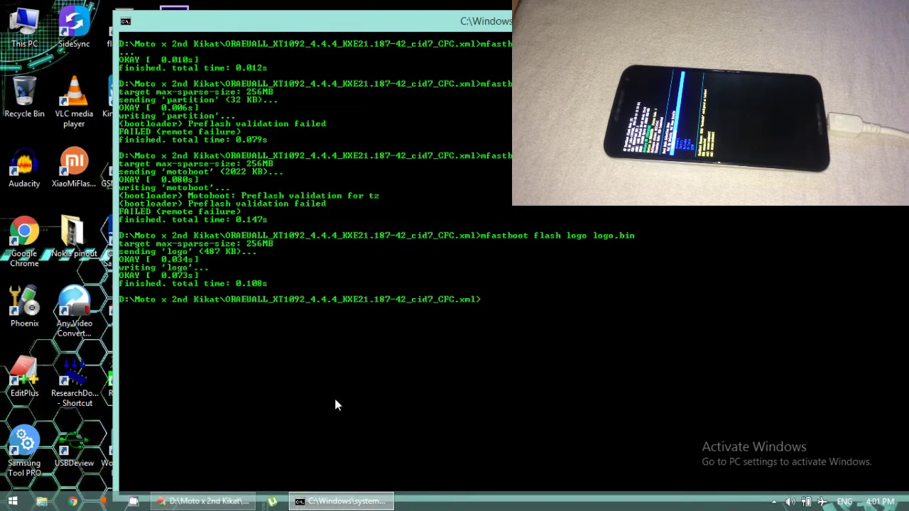
- Copy "mfastboot flash boot boot.img" from line 5 of the command file and run it in the command prompt
{"action": "left_click", "coordinate": [213, 502]}
{"action": "left_click_drag", "start_coordinate": [652, 220], "coordinate": [435, 222]}
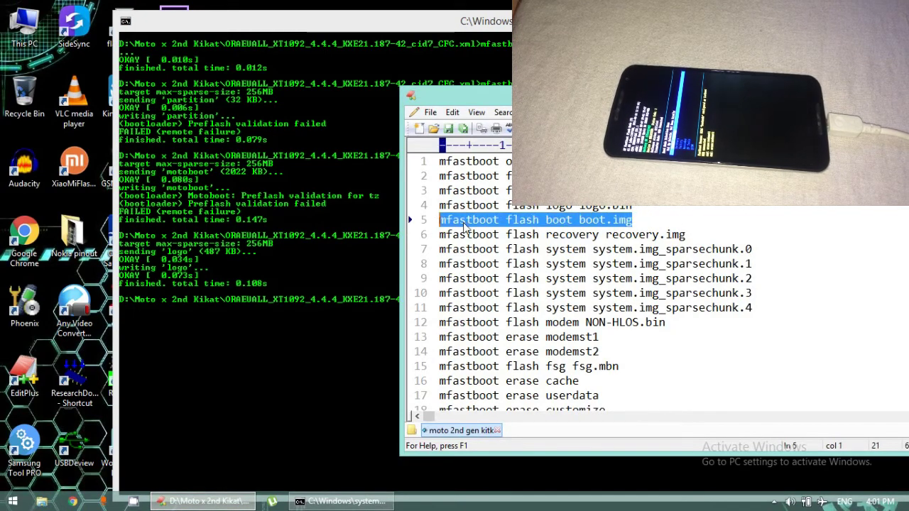
{"action": "right_click", "coordinate": [465, 224]}
{"action": "left_click", "coordinate": [495, 246]}
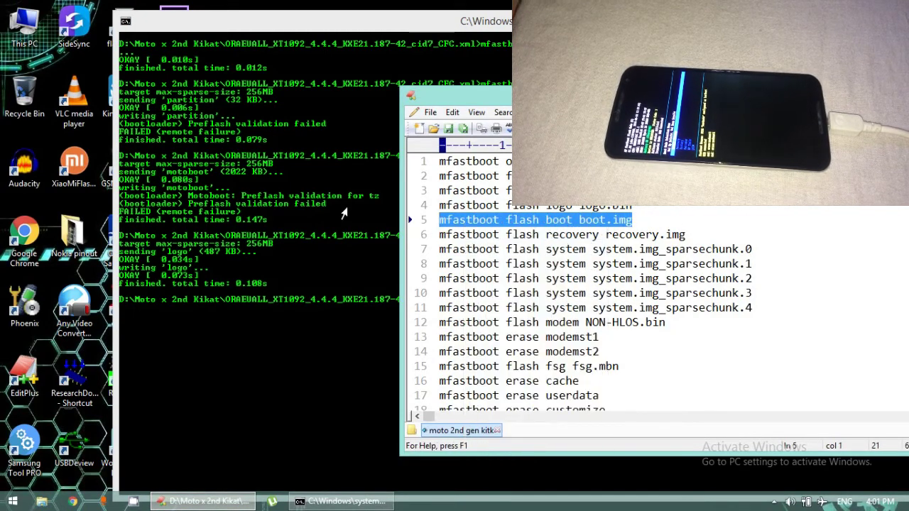
{"action": "left_click", "coordinate": [316, 193]}
{"action": "right_click", "coordinate": [317, 171]}
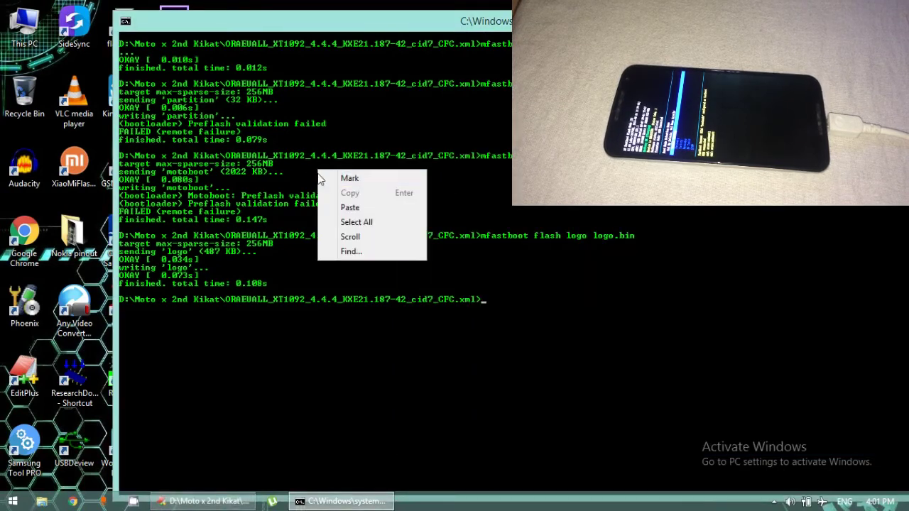
{"action": "left_click", "coordinate": [356, 211]}
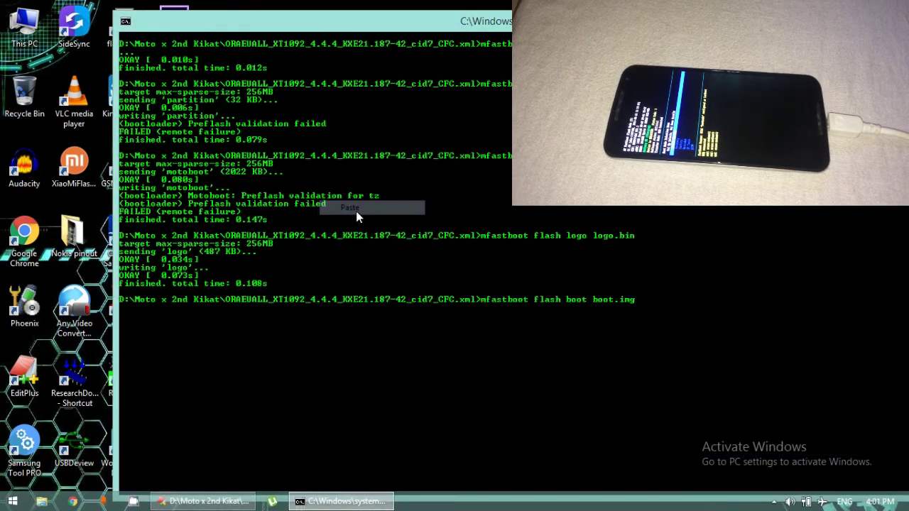
{"action": "key", "text": "Return"}
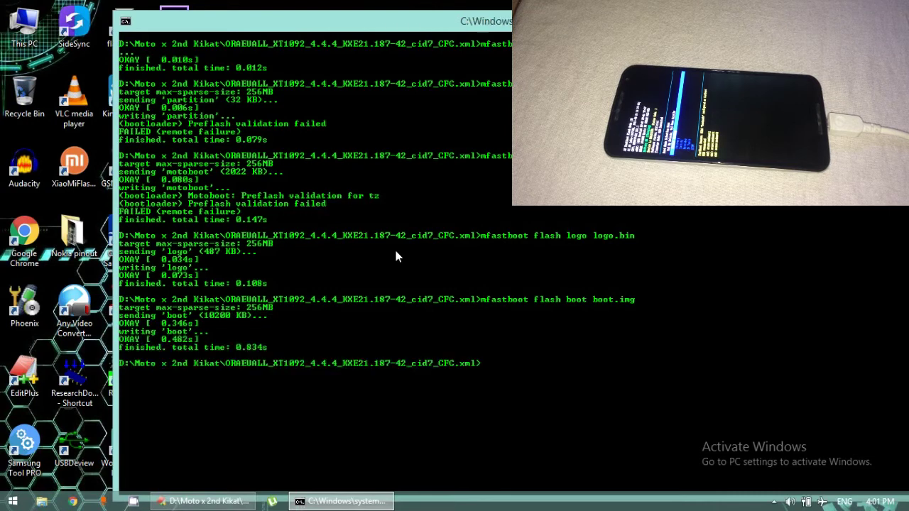
- Copy "mfastboot flash recovery recovery.img" from line 6 of the command file and run it in the command prompt
{"action": "left_click", "coordinate": [222, 504]}
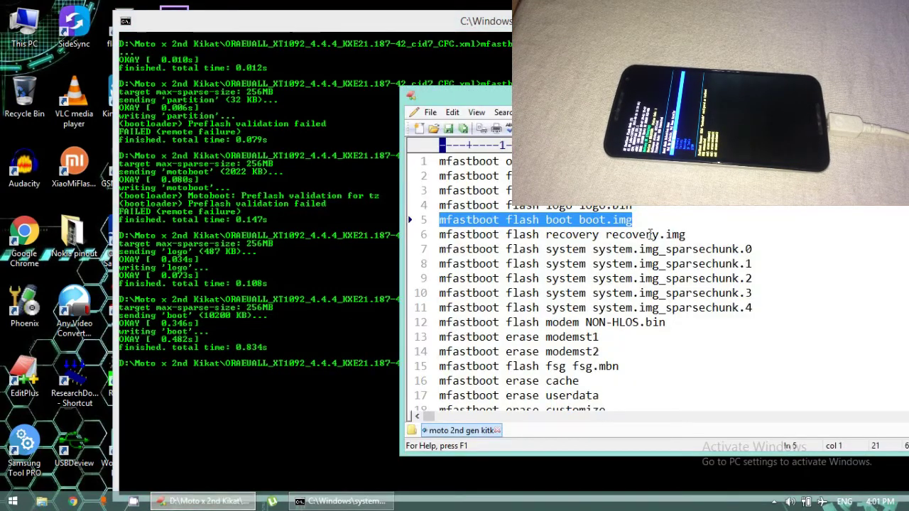
{"action": "left_click_drag", "start_coordinate": [706, 234], "coordinate": [599, 235]}
{"action": "key", "text": "BackSpace"}
{"action": "key", "text": "ctrl+z"}
{"action": "key", "text": "shift+Home"}
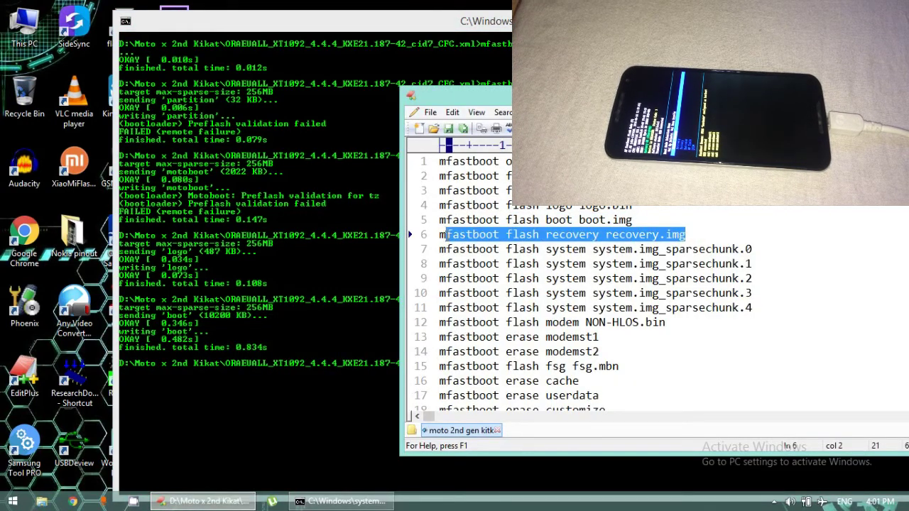
{"action": "right_click", "coordinate": [444, 236]}
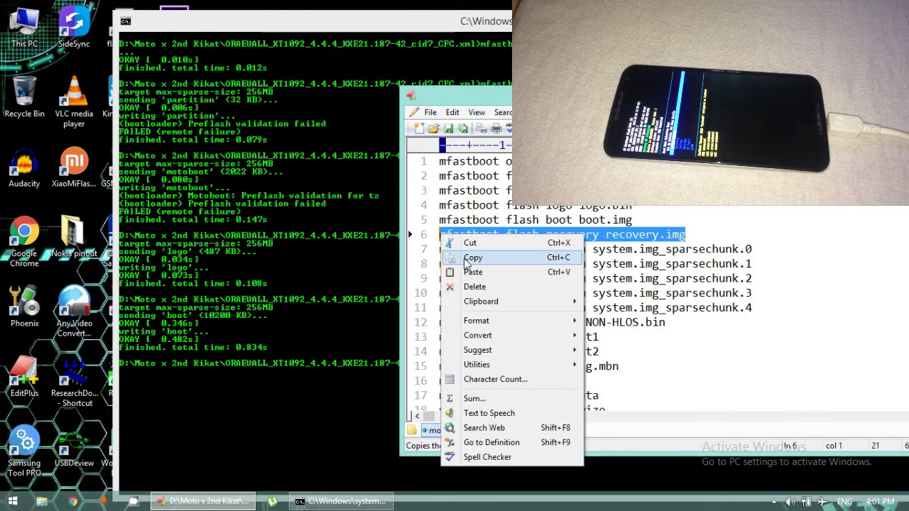
{"action": "left_click", "coordinate": [469, 258]}
{"action": "key", "text": "alt+Tab"}
{"action": "right_click", "coordinate": [430, 145]}
{"action": "left_click", "coordinate": [462, 179]}
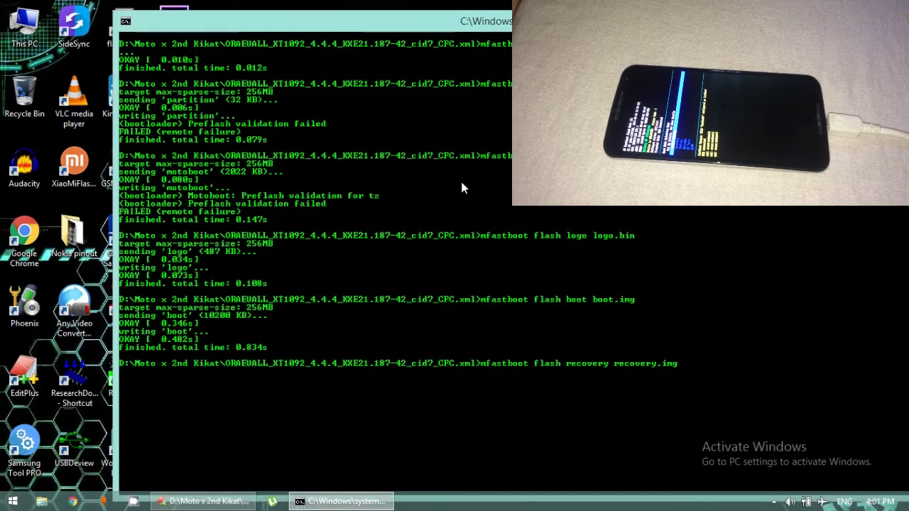
{"action": "key", "text": "Return"}
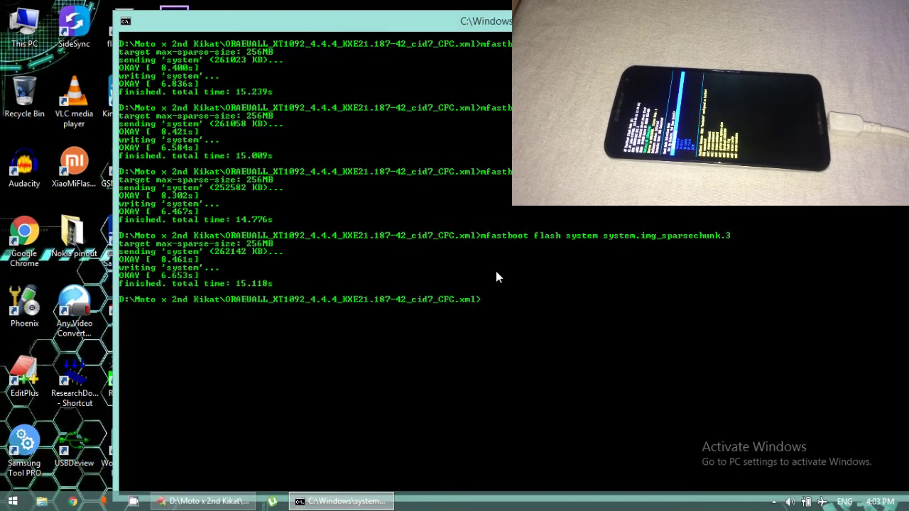
- Copy "mfastboot flash system system.img_sparsechunk.4" from line 11 of the command file and run it in the command prompt
{"action": "left_click", "coordinate": [205, 501]}
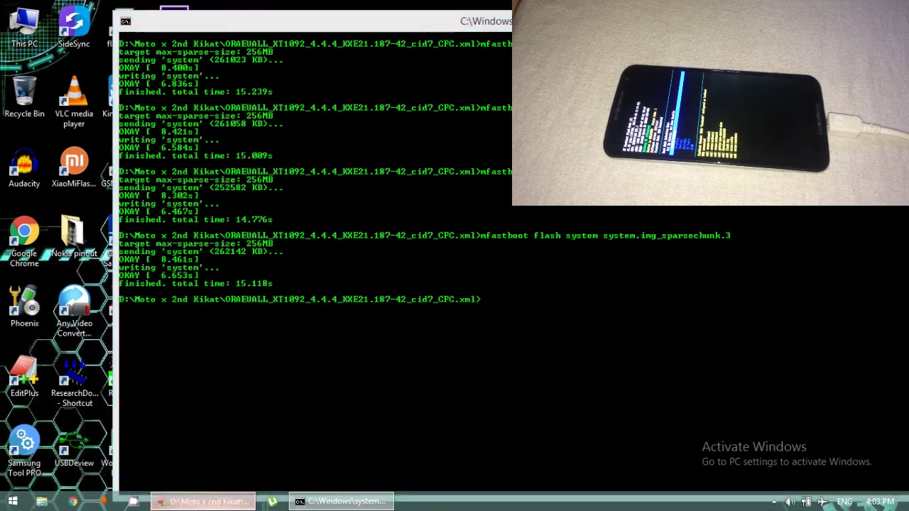
{"action": "left_click_drag", "start_coordinate": [762, 310], "coordinate": [441, 312]}
{"action": "right_click", "coordinate": [441, 311]}
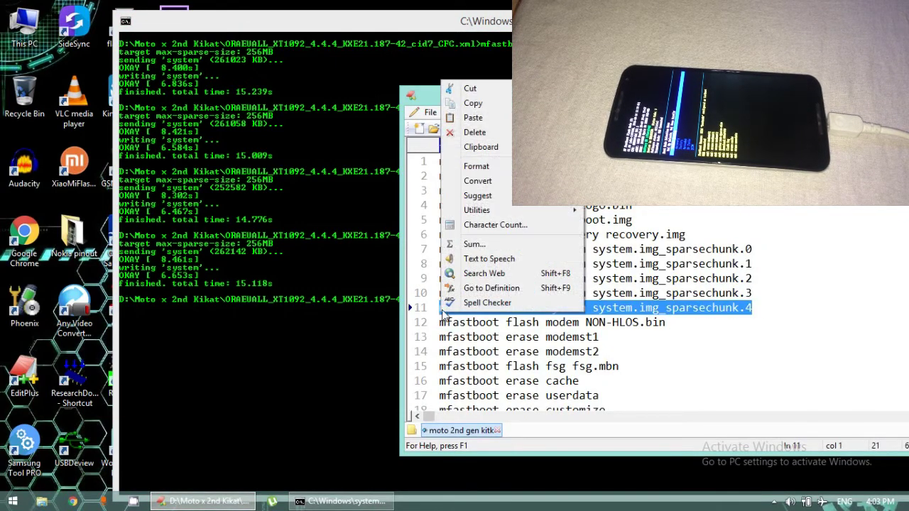
{"action": "left_click", "coordinate": [480, 103]}
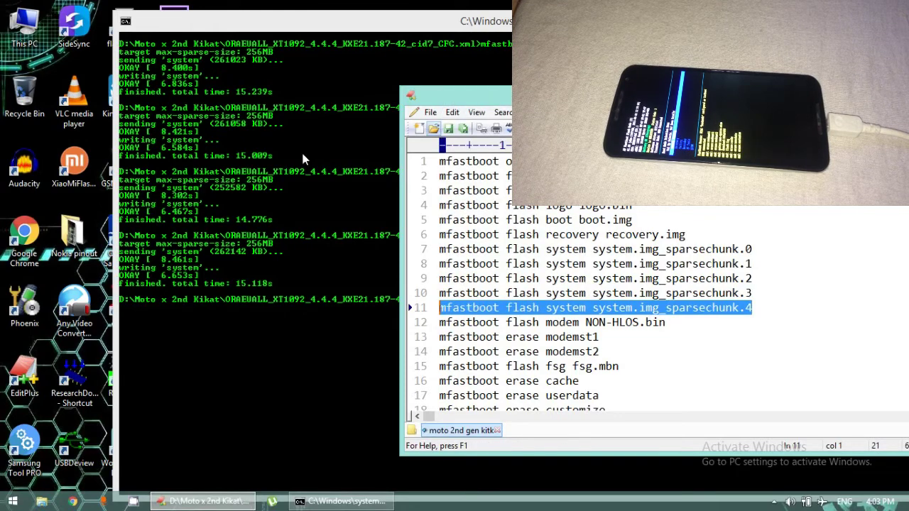
{"action": "left_click", "coordinate": [348, 220]}
{"action": "right_click", "coordinate": [388, 274]}
{"action": "left_click", "coordinate": [411, 308]}
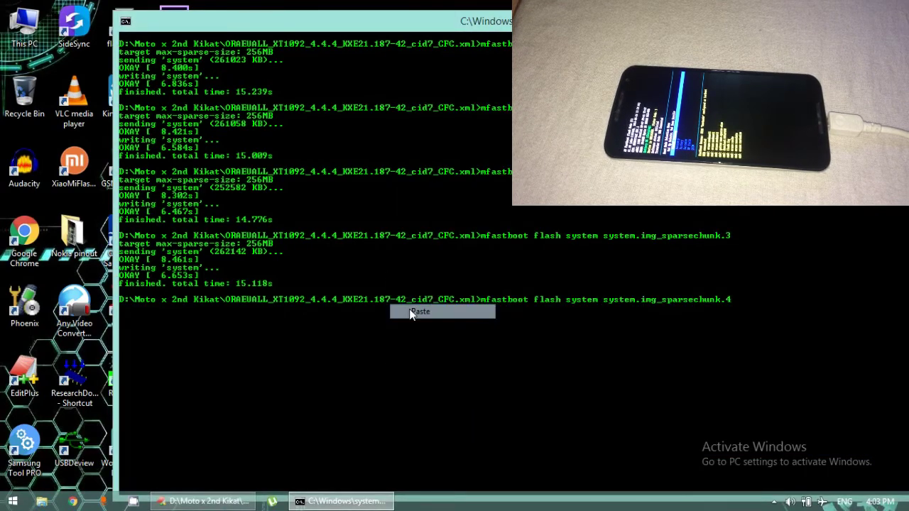
{"action": "key", "text": "Return"}
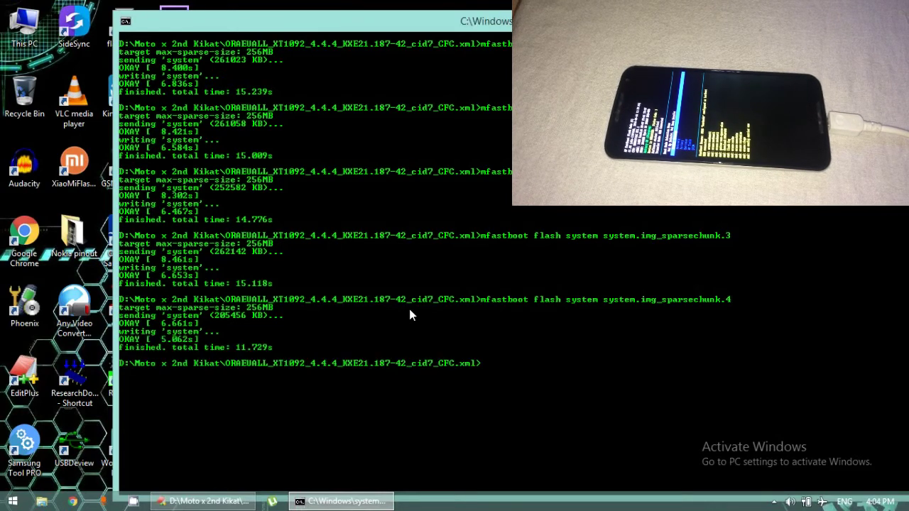
- Copy "mfastboot flash modem NON-HLOS.bin" from line 12 of the command file and run it in the command prompt
{"action": "left_click", "coordinate": [248, 500]}
{"action": "left_click_drag", "start_coordinate": [664, 322], "coordinate": [441, 322]}
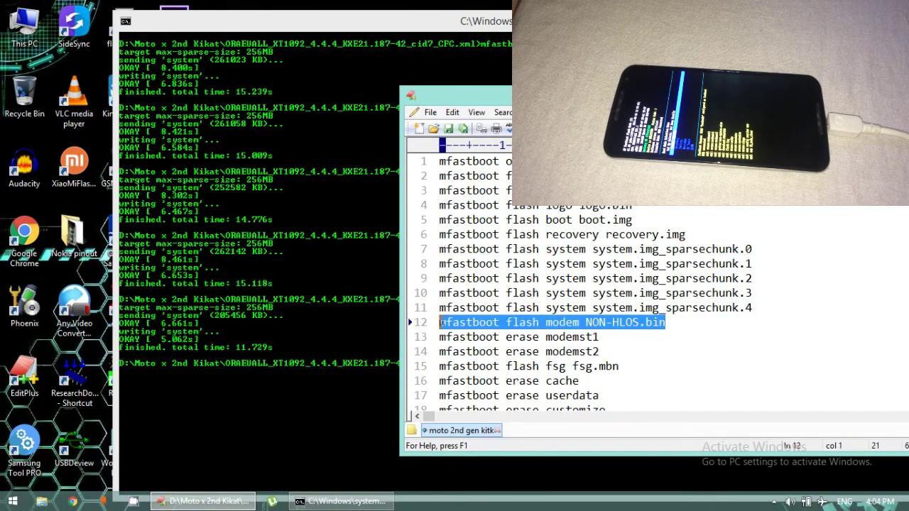
{"action": "right_click", "coordinate": [442, 323]}
{"action": "left_click", "coordinate": [469, 110]}
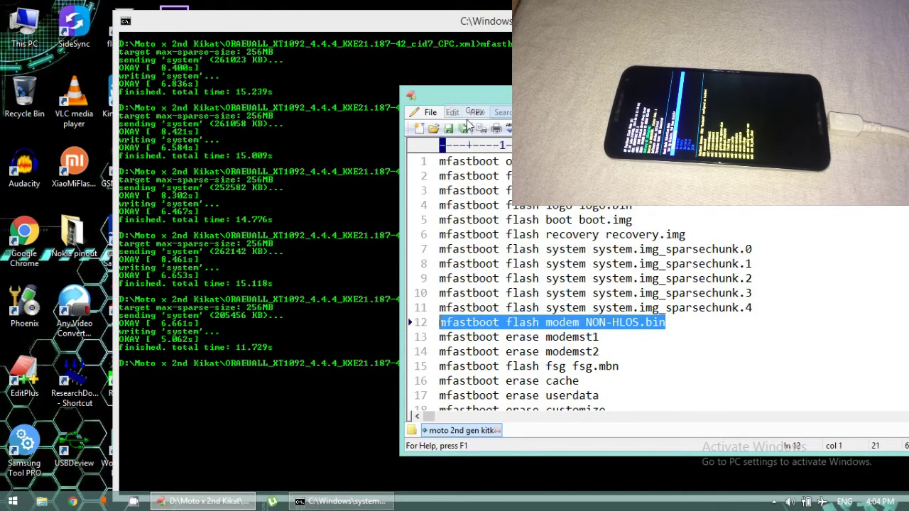
{"action": "left_click", "coordinate": [382, 143]}
{"action": "right_click", "coordinate": [382, 142]}
{"action": "left_click", "coordinate": [399, 179]}
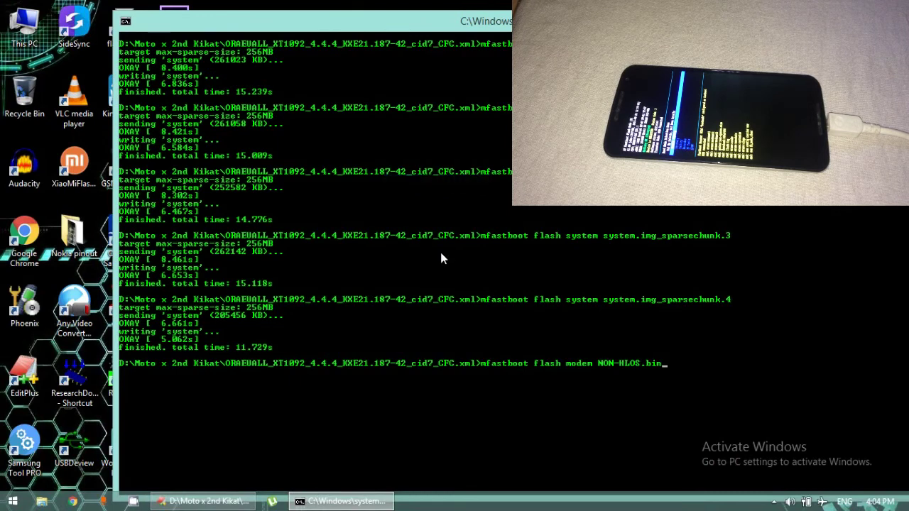
{"action": "key", "text": "Return"}
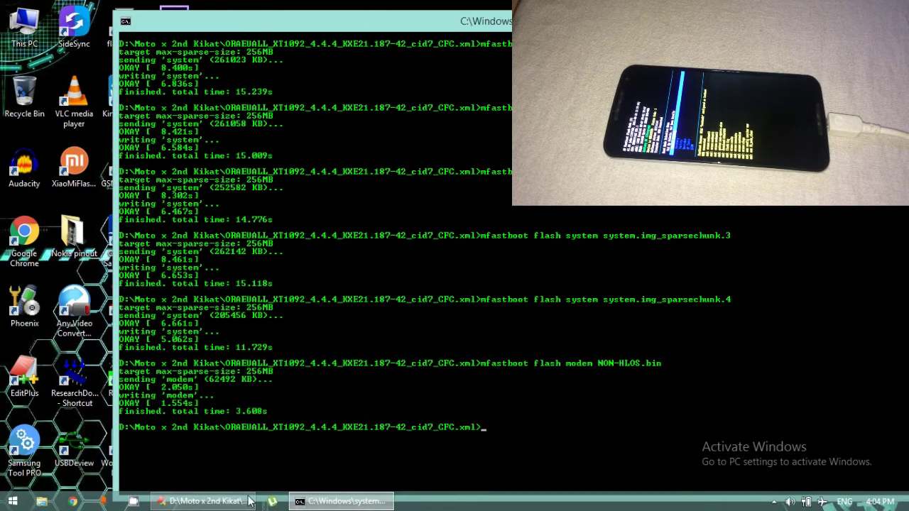
- Copy "mfastboot erase modemst1" from line 13 of the command file and run it in the command prompt
{"action": "left_click", "coordinate": [206, 501]}
{"action": "left_click_drag", "start_coordinate": [607, 337], "coordinate": [441, 340]}
{"action": "right_click", "coordinate": [441, 340]}
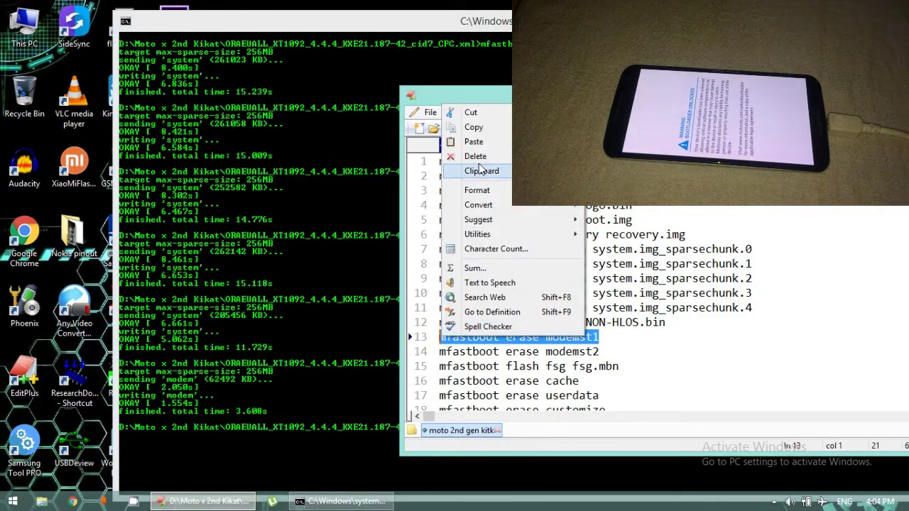
{"action": "left_click", "coordinate": [473, 127]}
{"action": "left_click", "coordinate": [370, 213]}
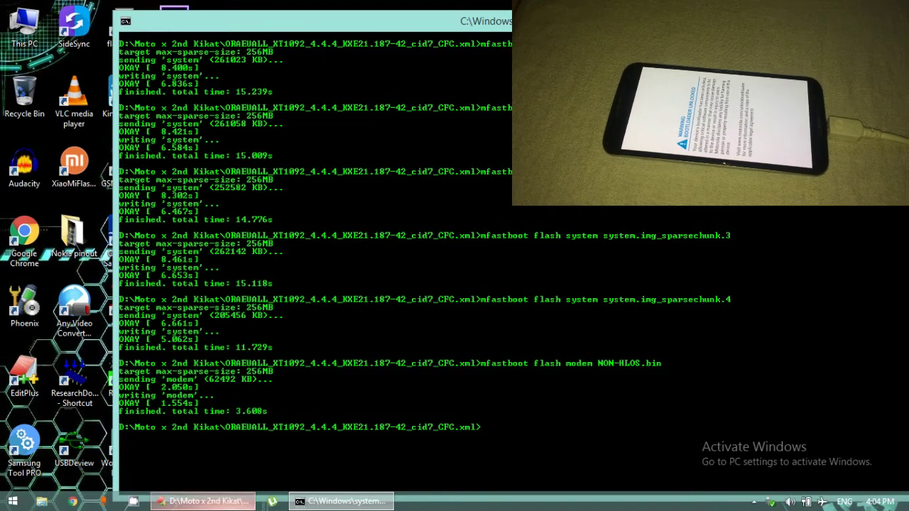
{"action": "left_click", "coordinate": [265, 482]}
{"action": "right_click", "coordinate": [568, 337]}
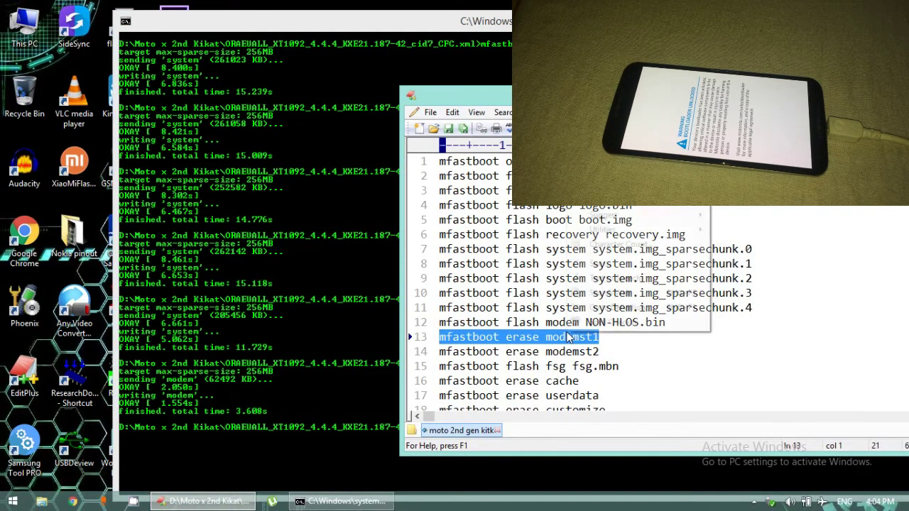
{"action": "left_click", "coordinate": [375, 181]}
{"action": "right_click", "coordinate": [376, 180]}
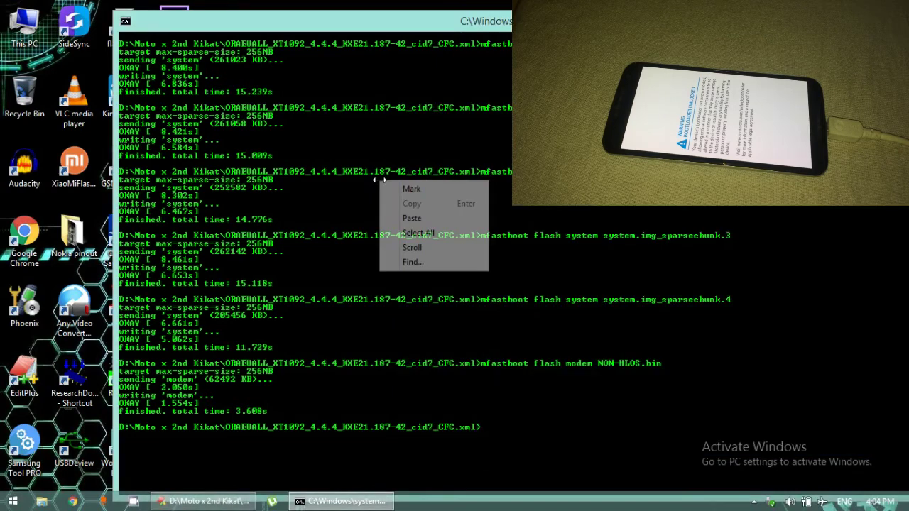
{"action": "left_click", "coordinate": [412, 215]}
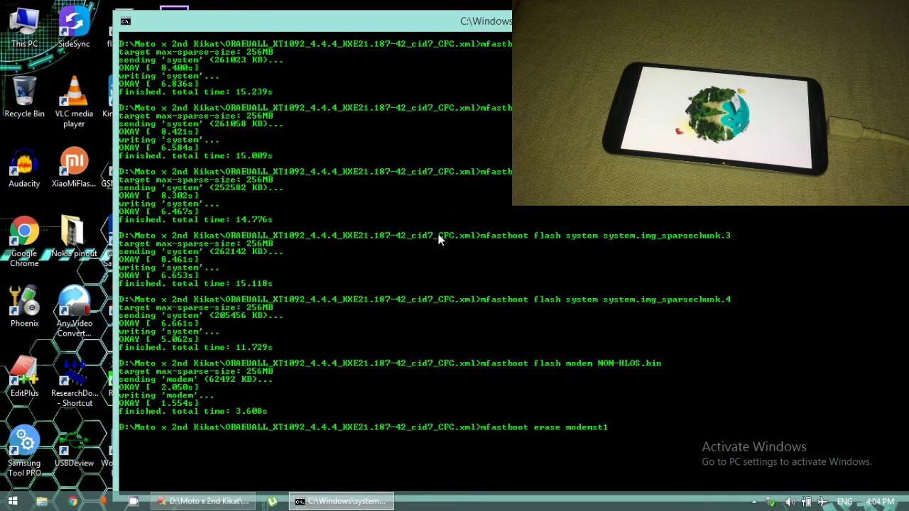
{"action": "key", "text": "Return"}
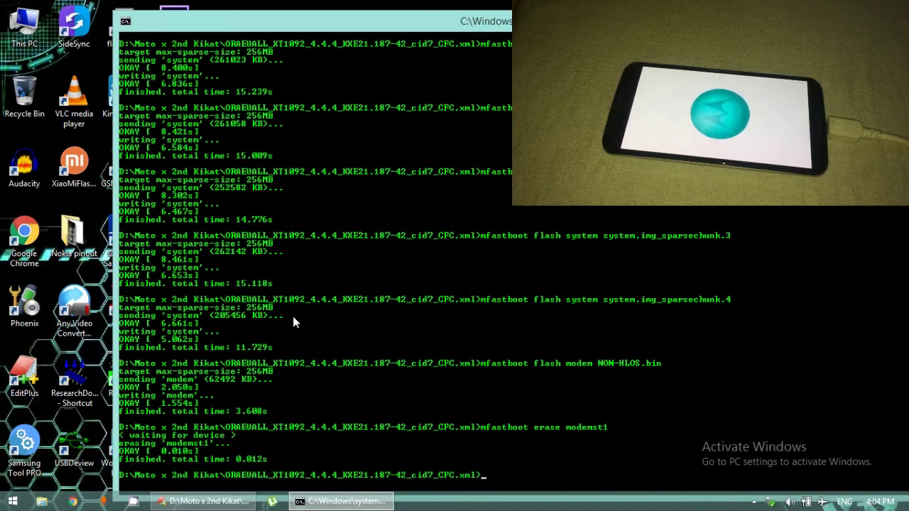
- Copy "mfastboot erase modemst1" from line 13 again and run it a second time in the command prompt
{"action": "left_click", "coordinate": [206, 502]}
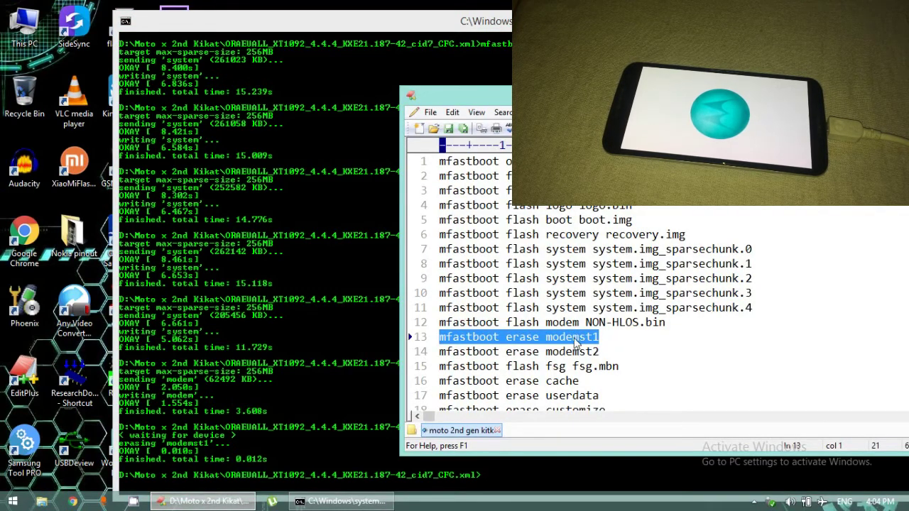
{"action": "right_click", "coordinate": [576, 339]}
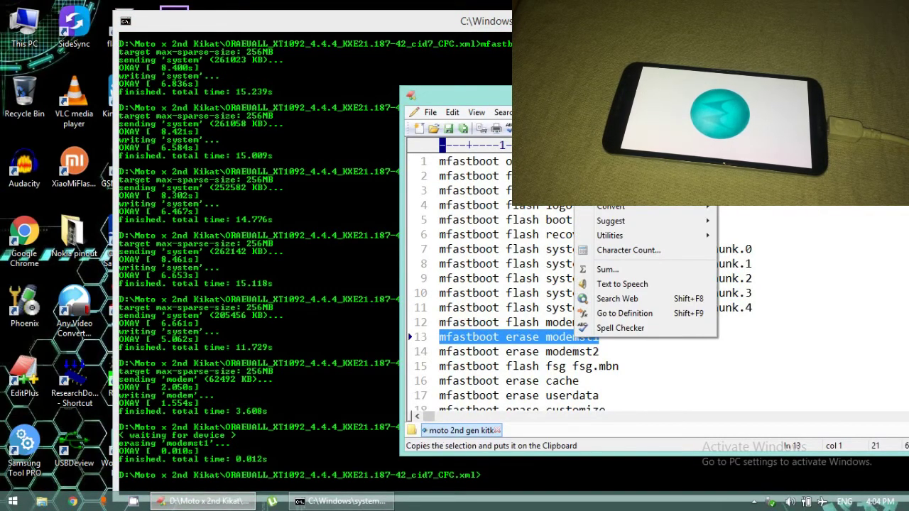
{"action": "left_click", "coordinate": [617, 153]}
{"action": "left_click", "coordinate": [286, 321]}
{"action": "right_click", "coordinate": [387, 206]}
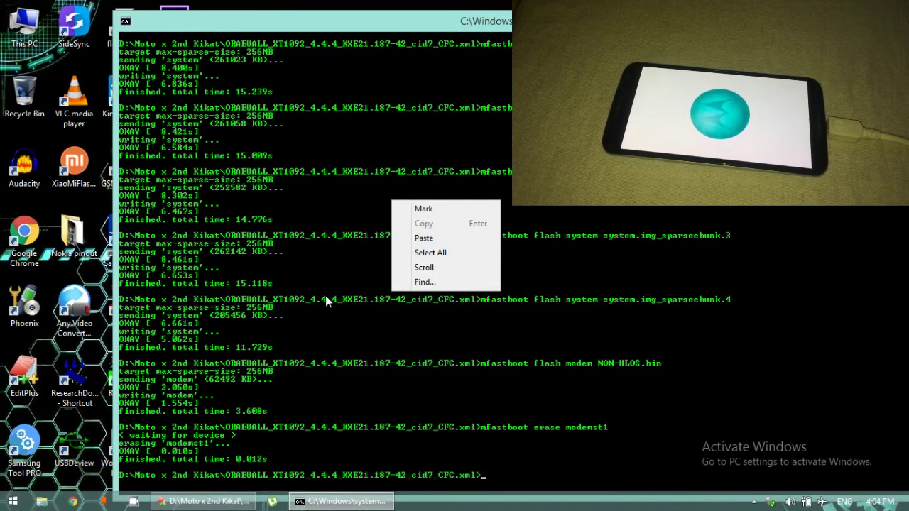
{"action": "left_click", "coordinate": [423, 238]}
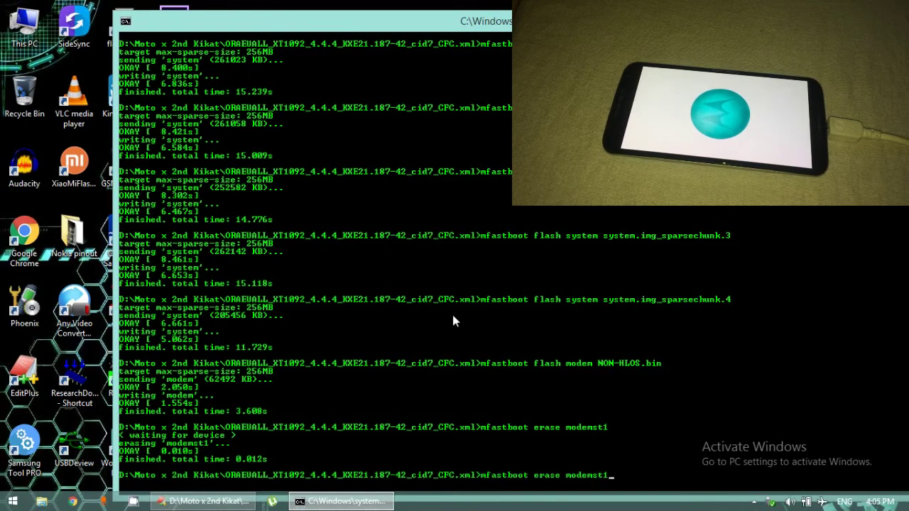
{"action": "key", "text": "Return"}
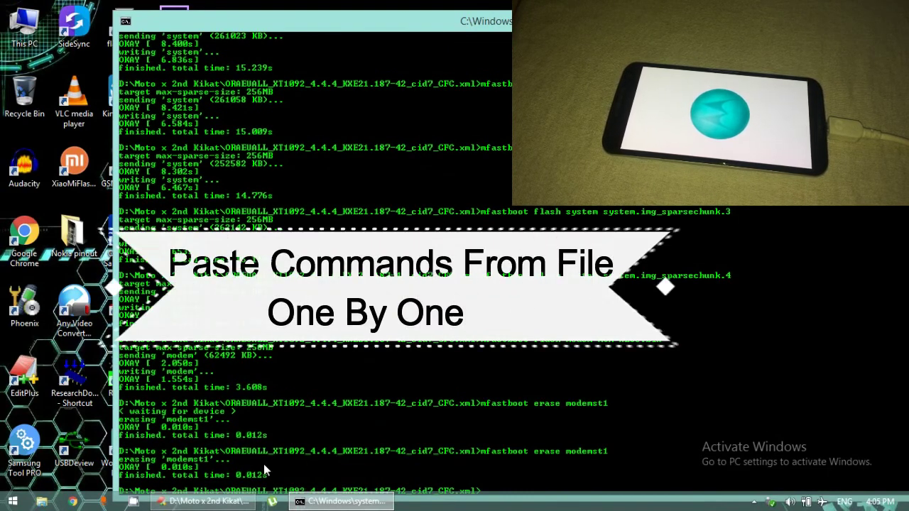
- Copy "mfastboot erase modemst2" from line 14 of the command file and run it in the maximized command prompt
{"action": "left_click", "coordinate": [203, 502]}
{"action": "left_click_drag", "start_coordinate": [600, 352], "coordinate": [439, 351]}
{"action": "right_click", "coordinate": [440, 351]}
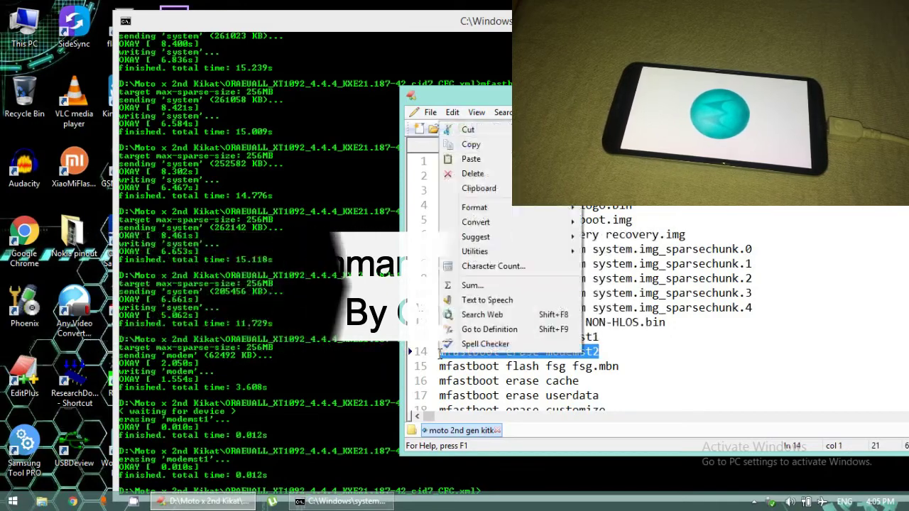
{"action": "left_click", "coordinate": [490, 143]}
{"action": "left_click", "coordinate": [355, 165]}
{"action": "right_click", "coordinate": [356, 162]}
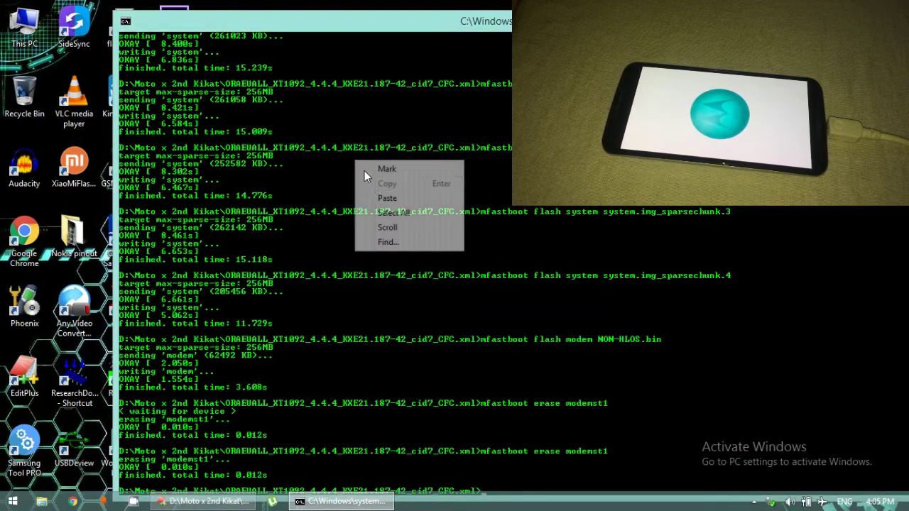
{"action": "left_click", "coordinate": [384, 199]}
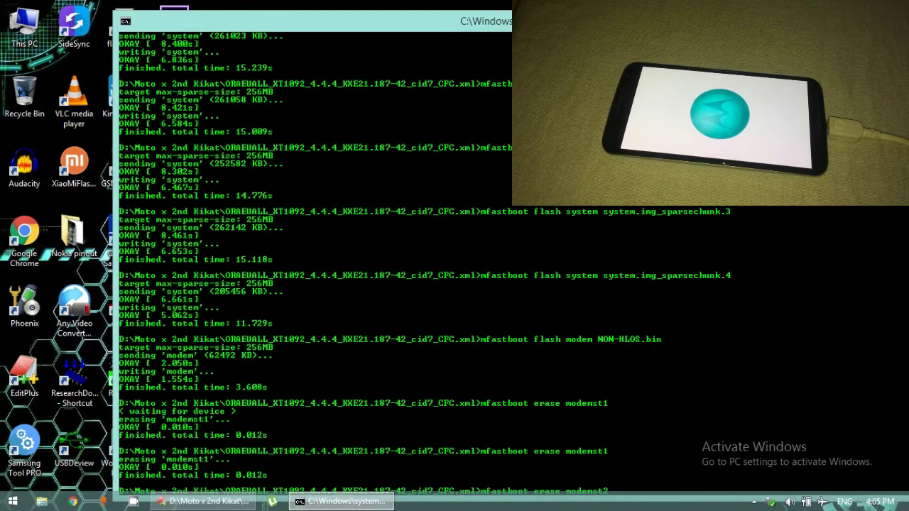
{"action": "key", "text": "super+Up"}
{"action": "key", "text": "Return"}
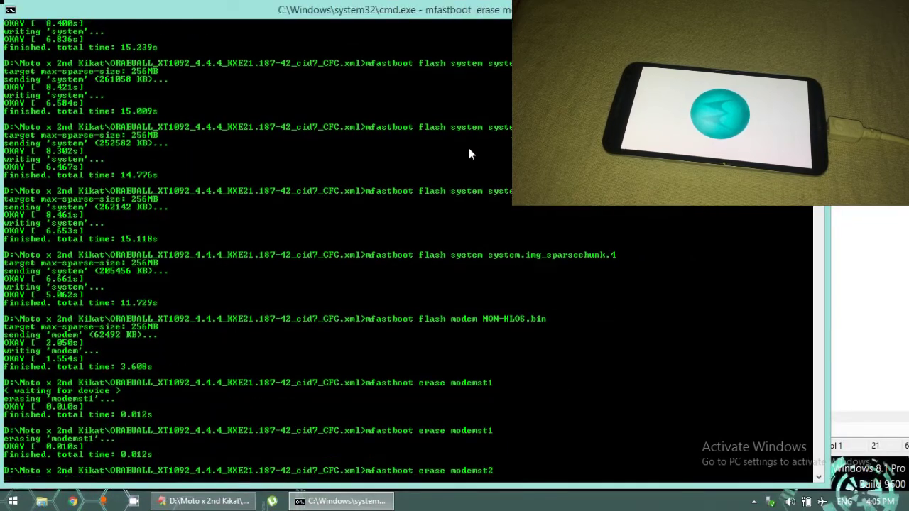
- Clear the command prompt with "cls" and select "mfastboot flash fsg fsg.mbn" on line 15 of the command file
{"action": "type", "text": "cls"}
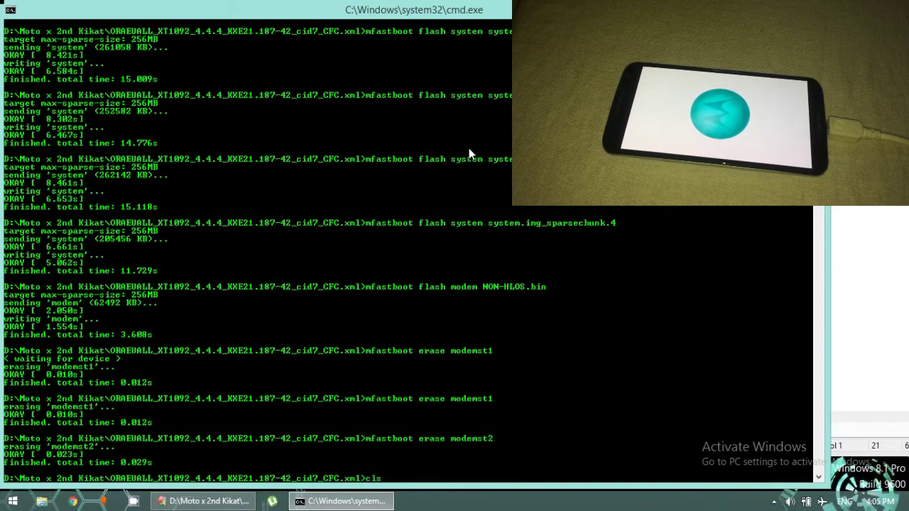
{"action": "key", "text": "Return"}
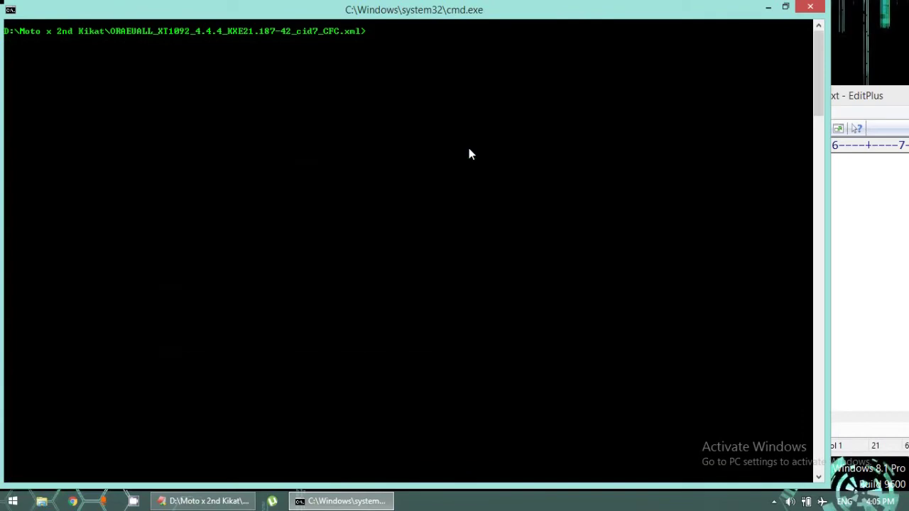
{"action": "left_click", "coordinate": [244, 501]}
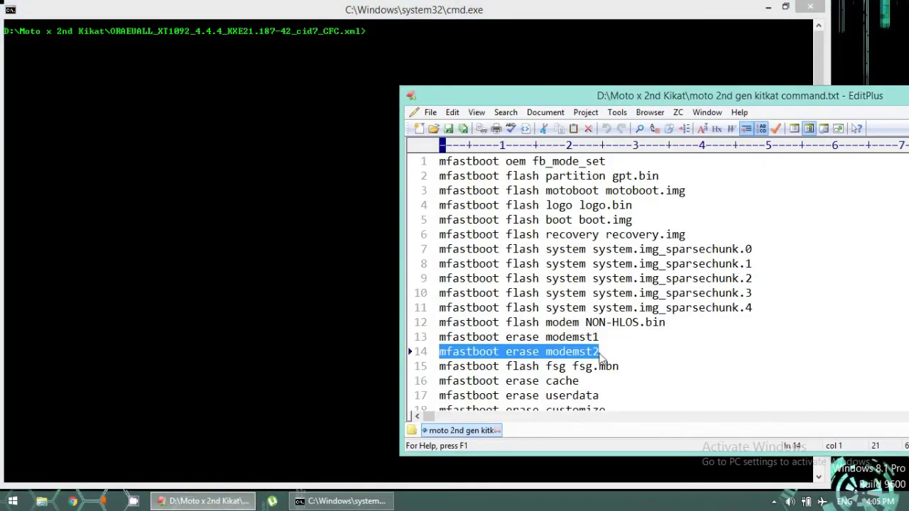
{"action": "left_click_drag", "start_coordinate": [620, 365], "coordinate": [439, 366]}
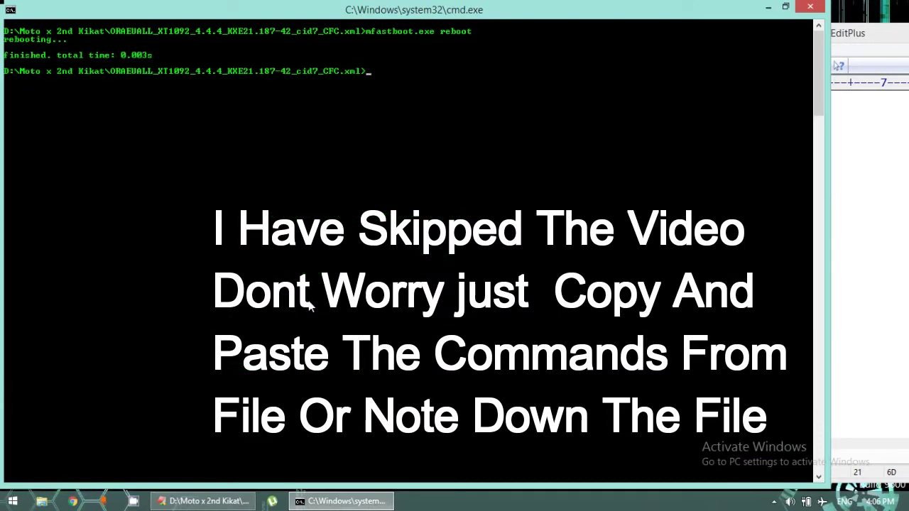
- Close the command prompt by running the "exit" command
{"action": "type", "text": "exi"}
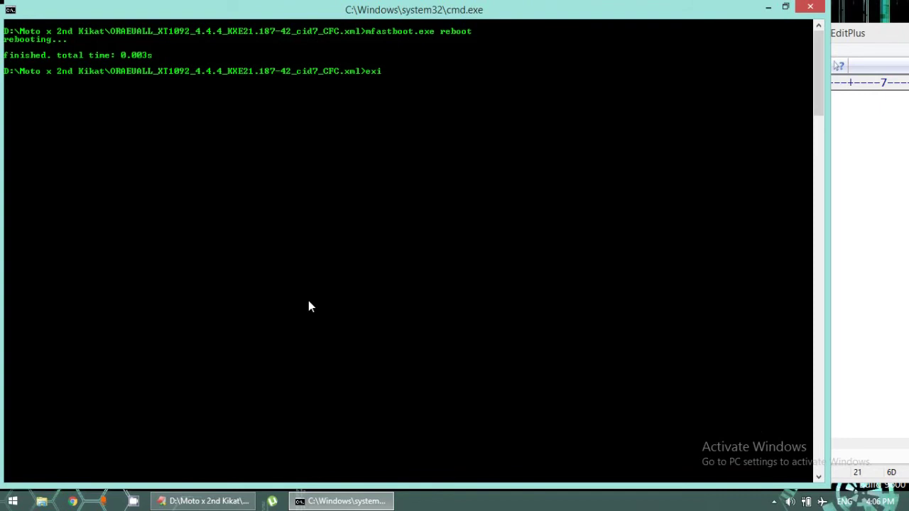
{"action": "type", "text": "t"}
{"action": "key", "text": "Return"}
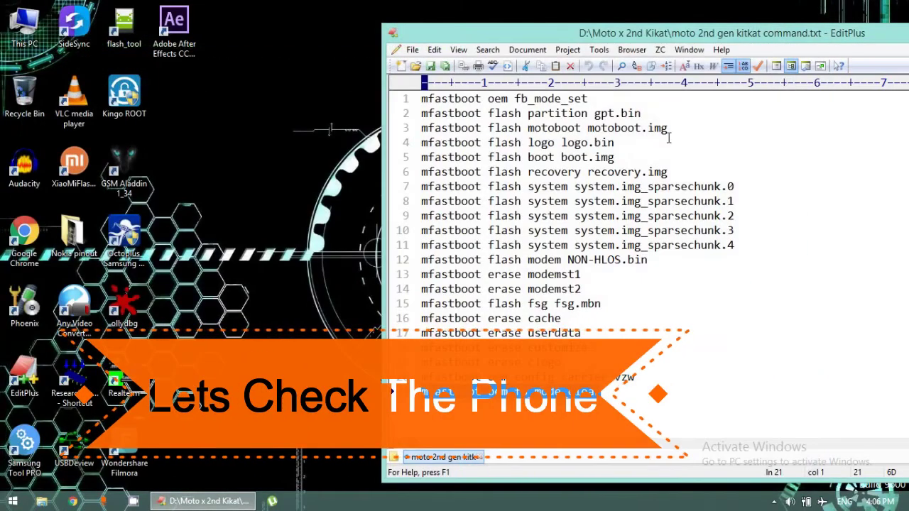
{"action": "left_click_drag", "start_coordinate": [540, 33], "coordinate": [232, 34]}
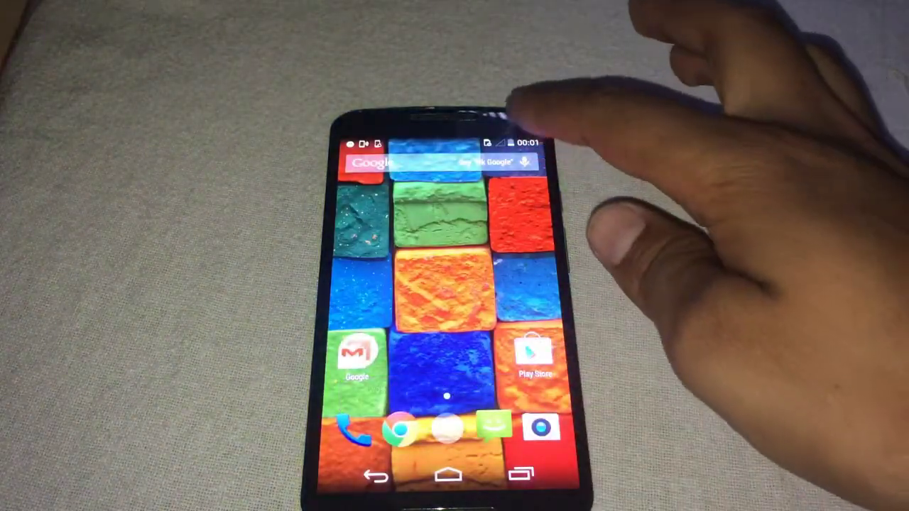
{"action": "left_click_drag", "start_coordinate": [525, 142], "coordinate": [525, 298]}
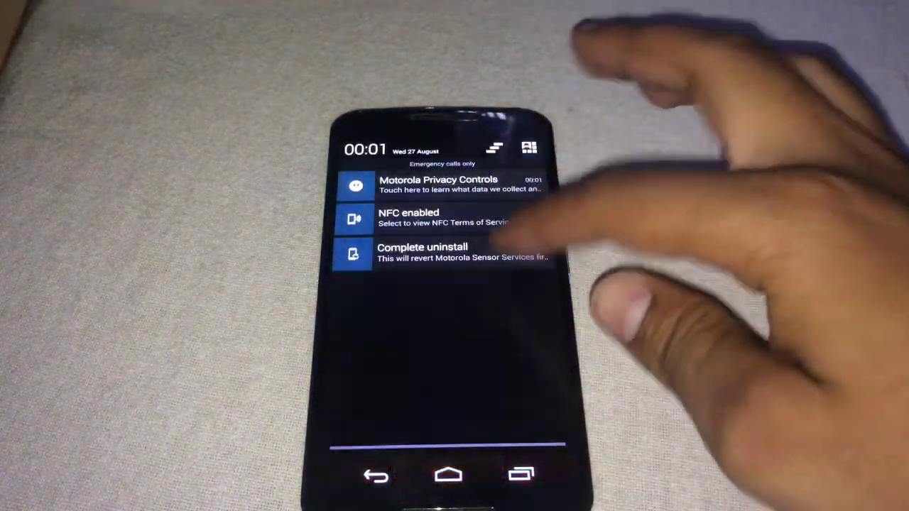
{"action": "left_click", "coordinate": [494, 148]}
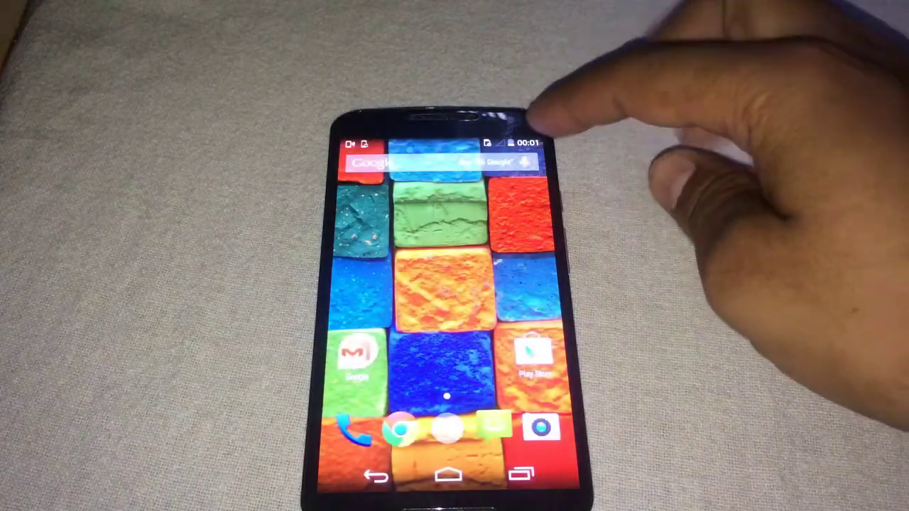
{"action": "left_click_drag", "start_coordinate": [526, 145], "coordinate": [540, 284]}
{"action": "left_click", "coordinate": [529, 148]}
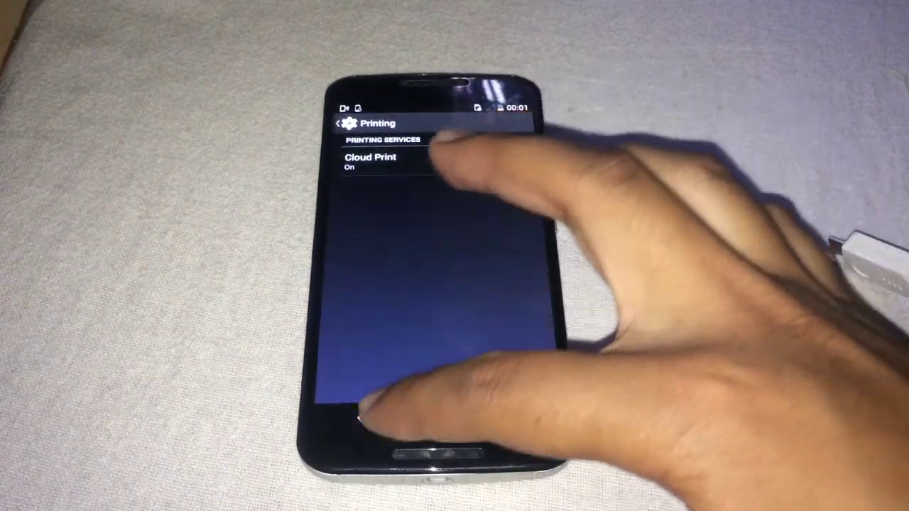
{"action": "left_click", "coordinate": [367, 419]}
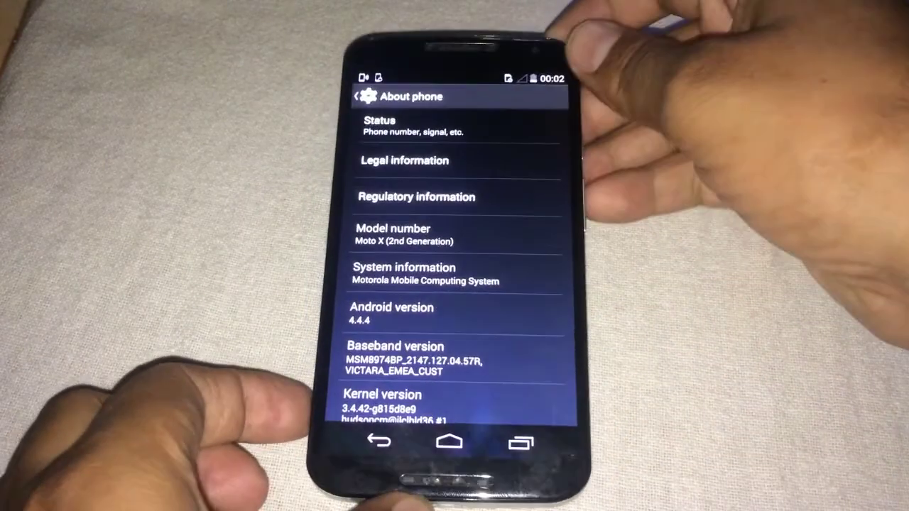
{"action": "left_click_drag", "start_coordinate": [497, 107], "coordinate": [497, 142]}
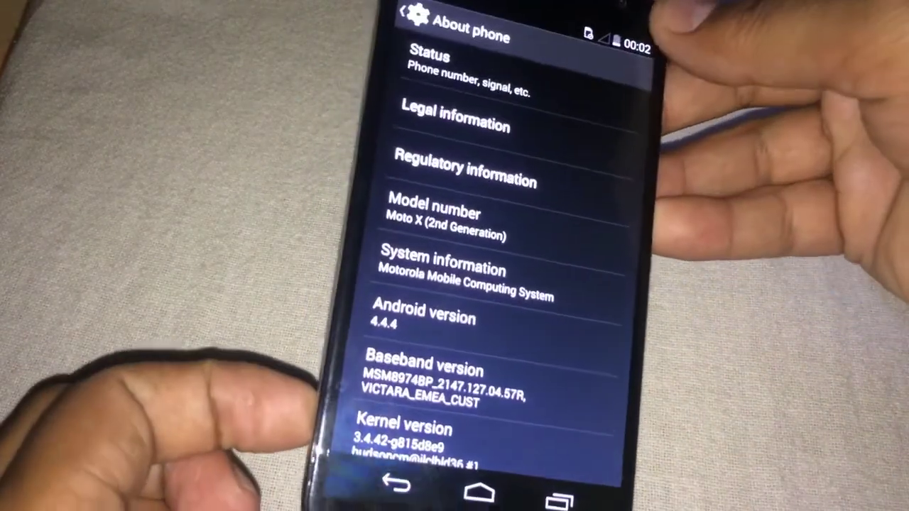